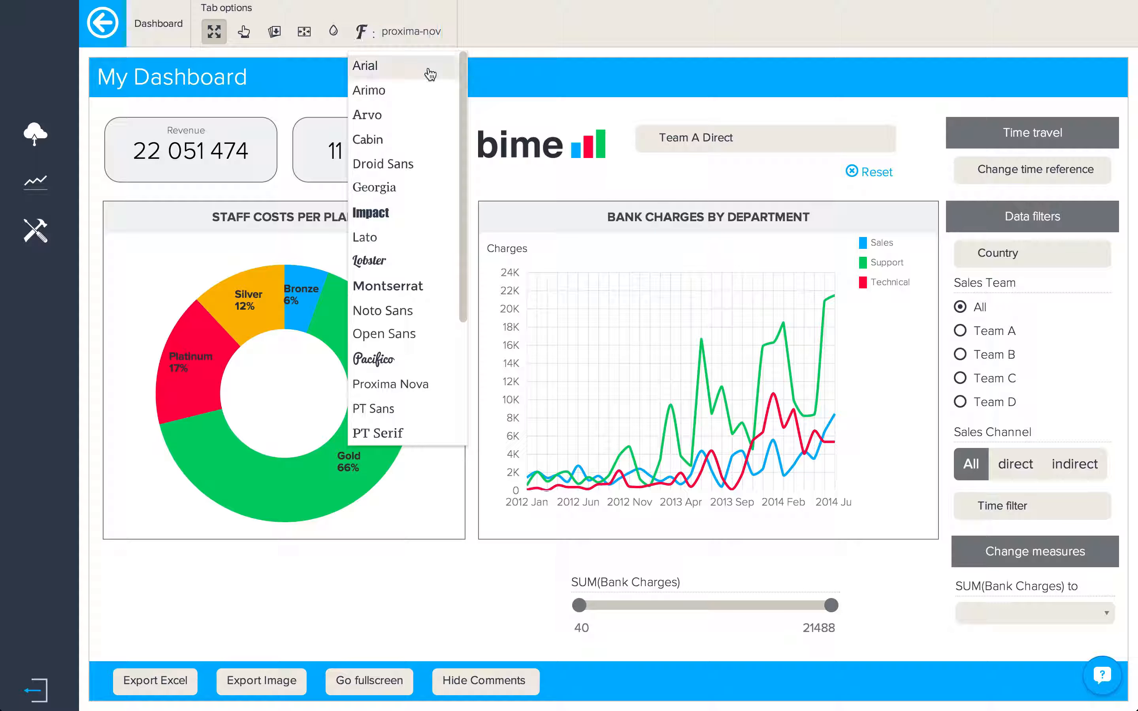
Step: Try the Shadows Into Light dashboard font, then revert to Proxima Nova
scroll(429, 74, "down", 4)
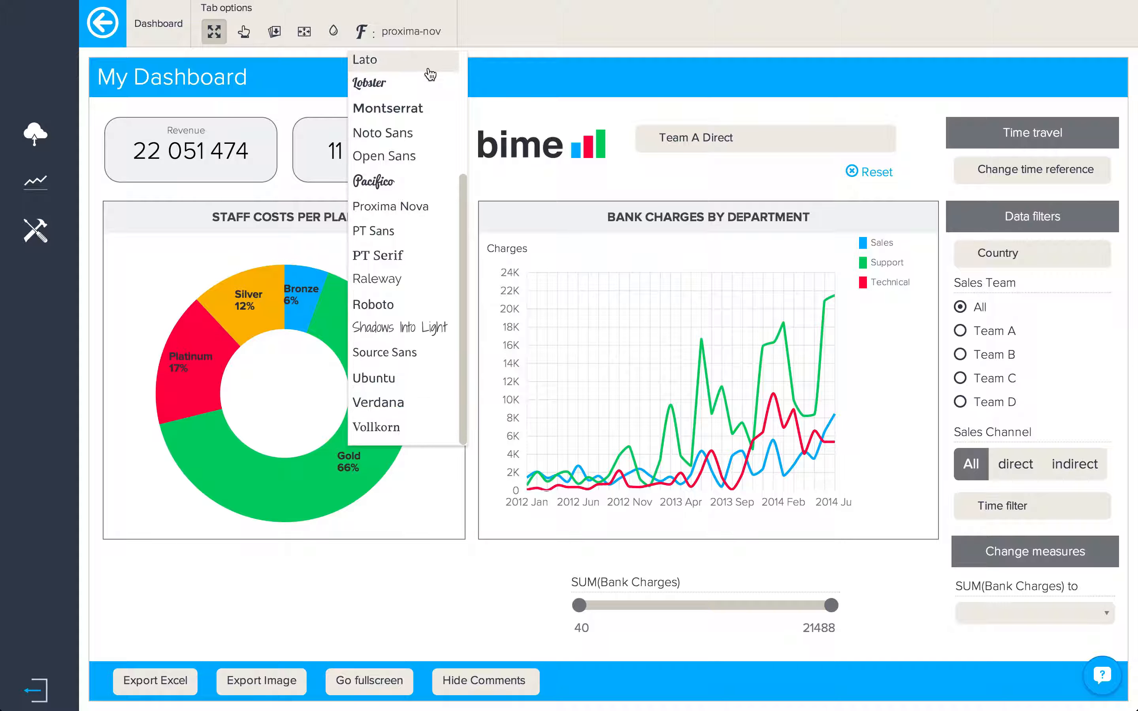
left_click(429, 326)
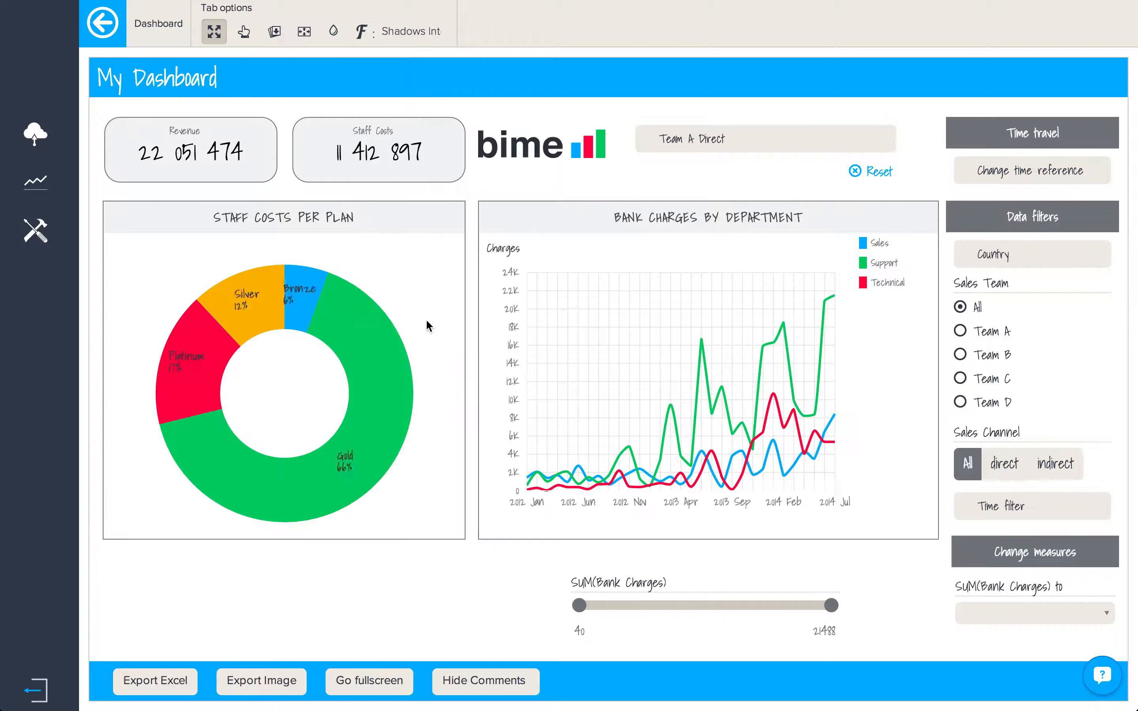
left_click(401, 31)
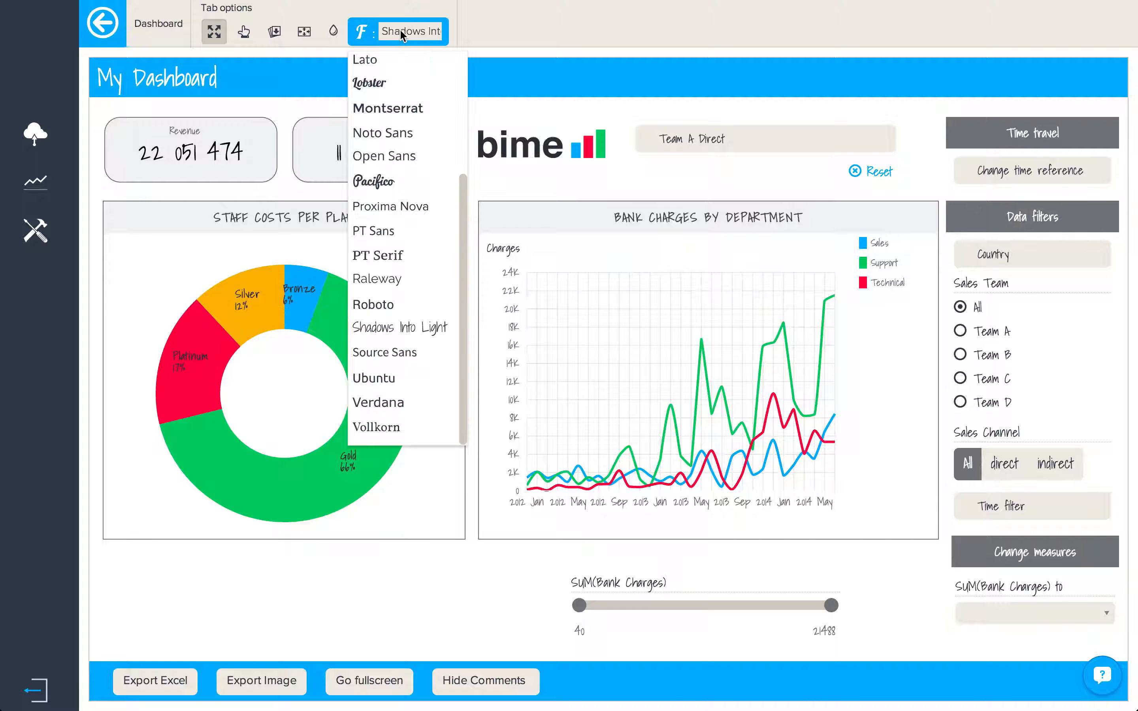
left_click(401, 207)
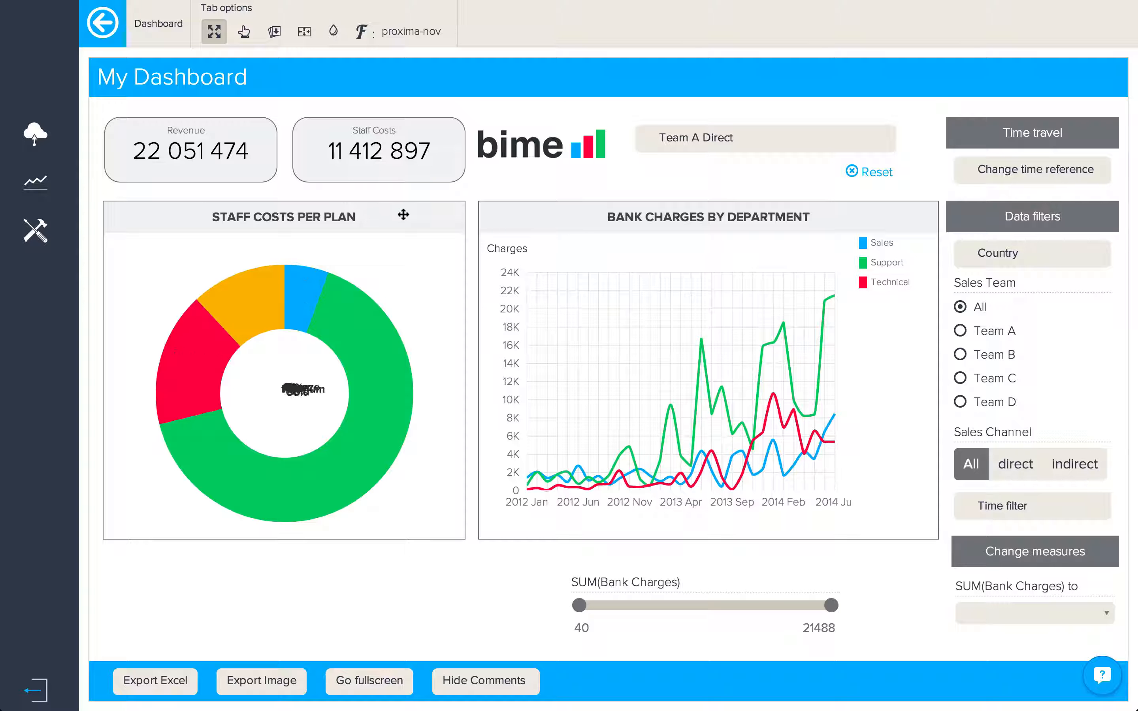
Step: Try a pale yellow dashboard background, then set it back to white
left_click(335, 31)
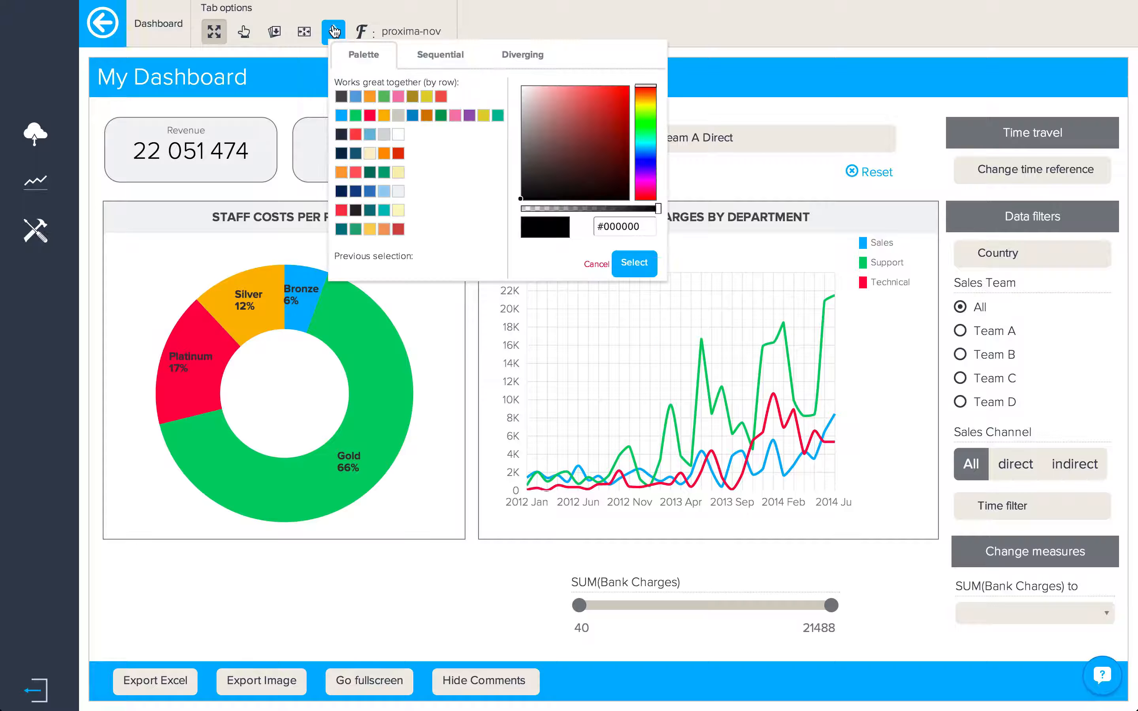
left_click(399, 211)
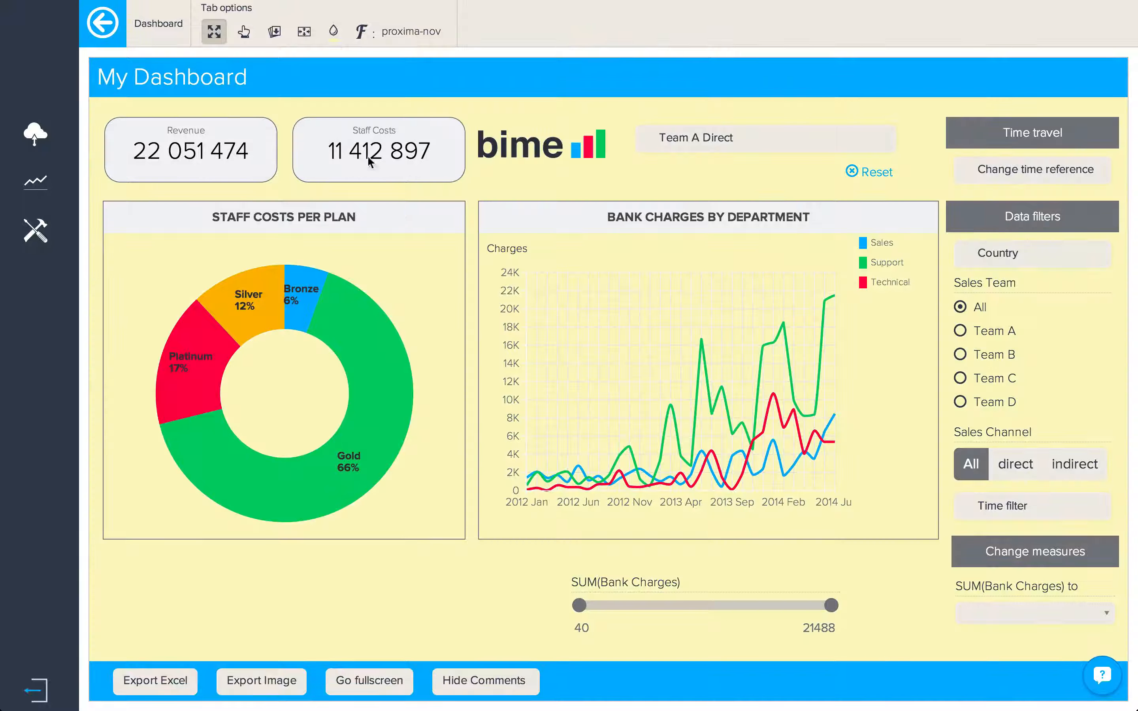
left_click(334, 31)
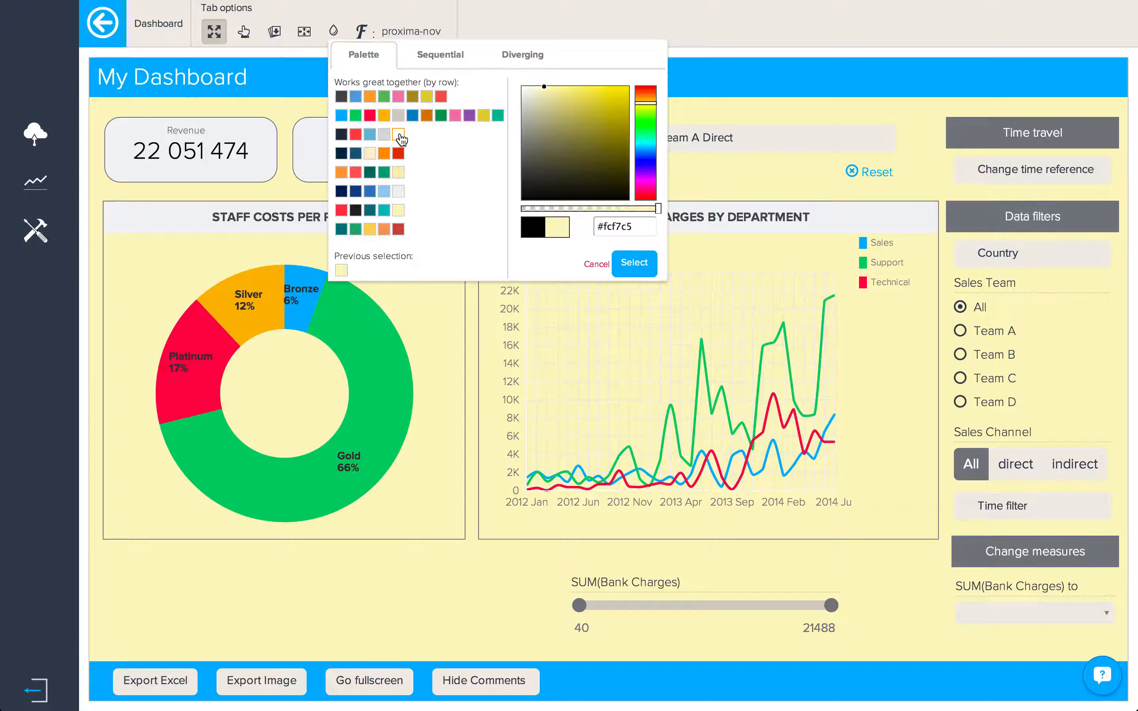
left_click(397, 135)
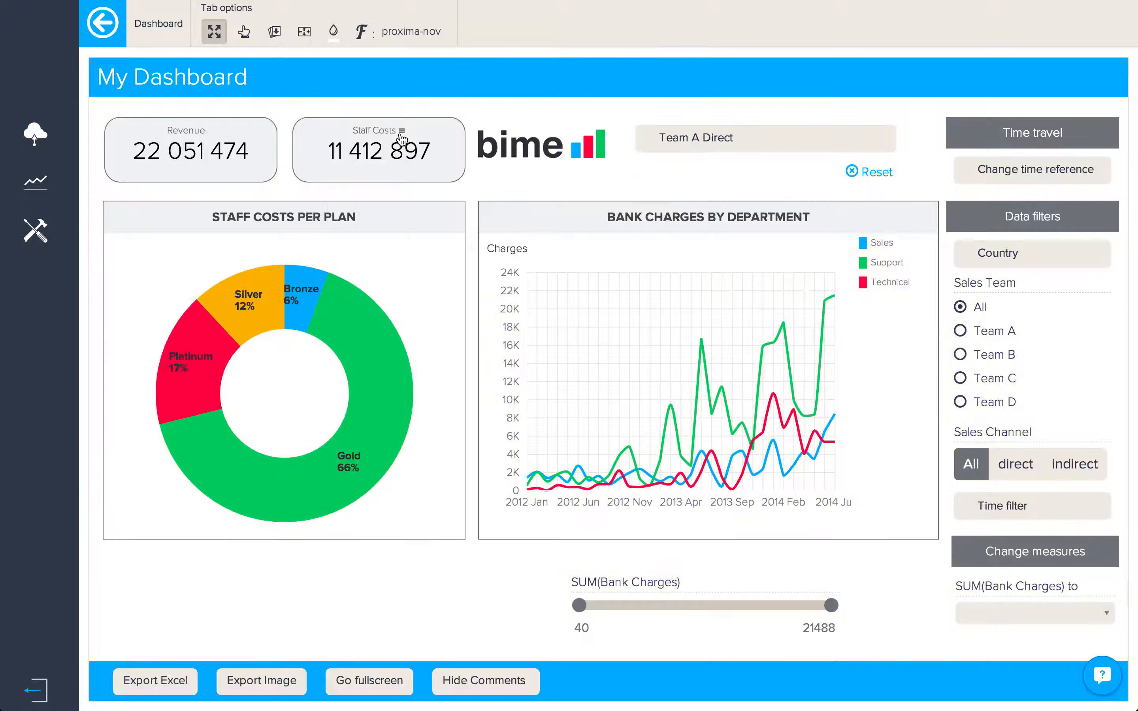
Step: Review viewer interaction options, filter other widgets by the Gold slice, then return to Initial
left_click(244, 32)
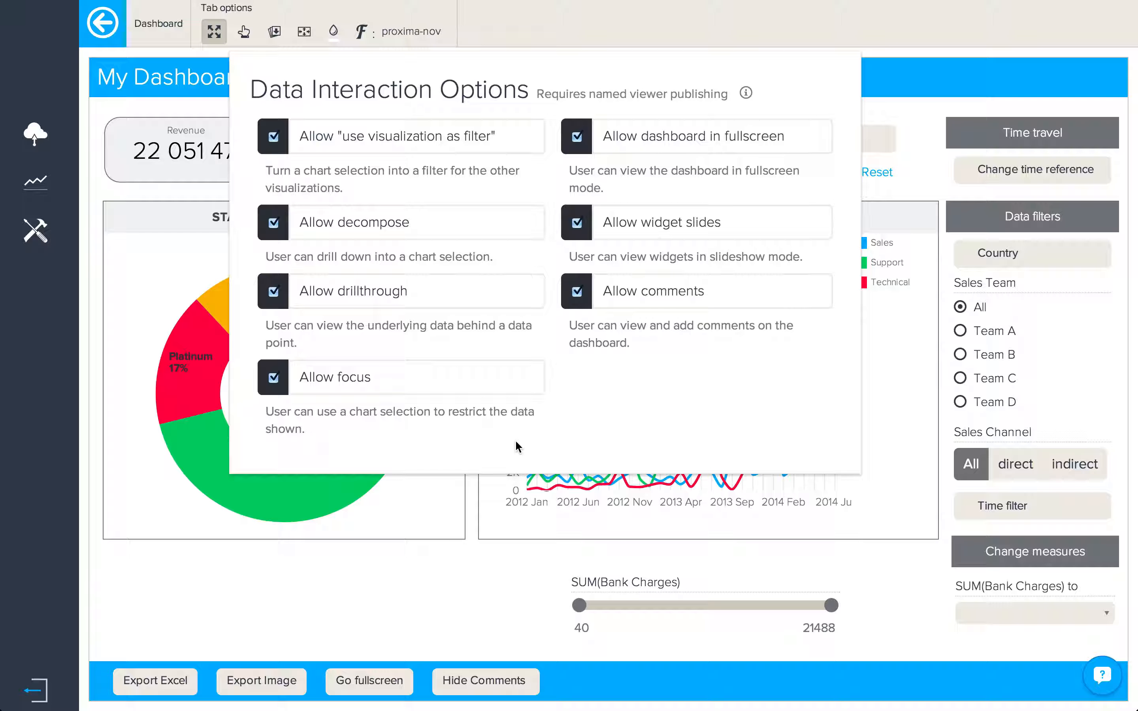
left_click(460, 644)
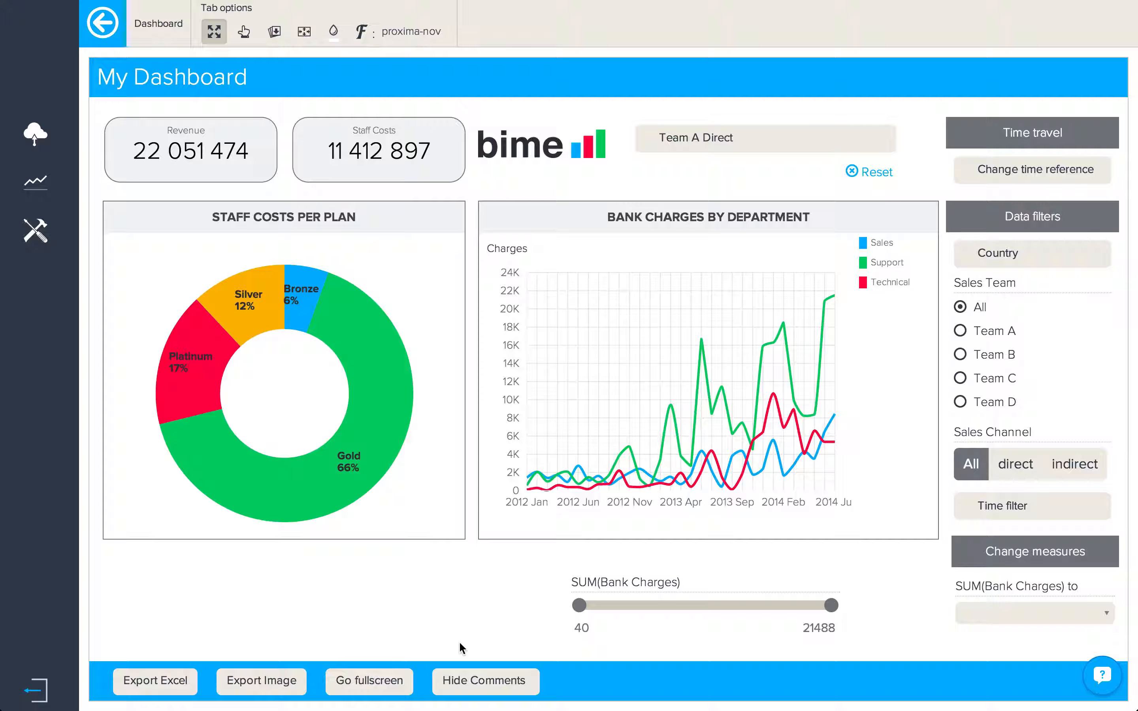
mouse_move(375, 378)
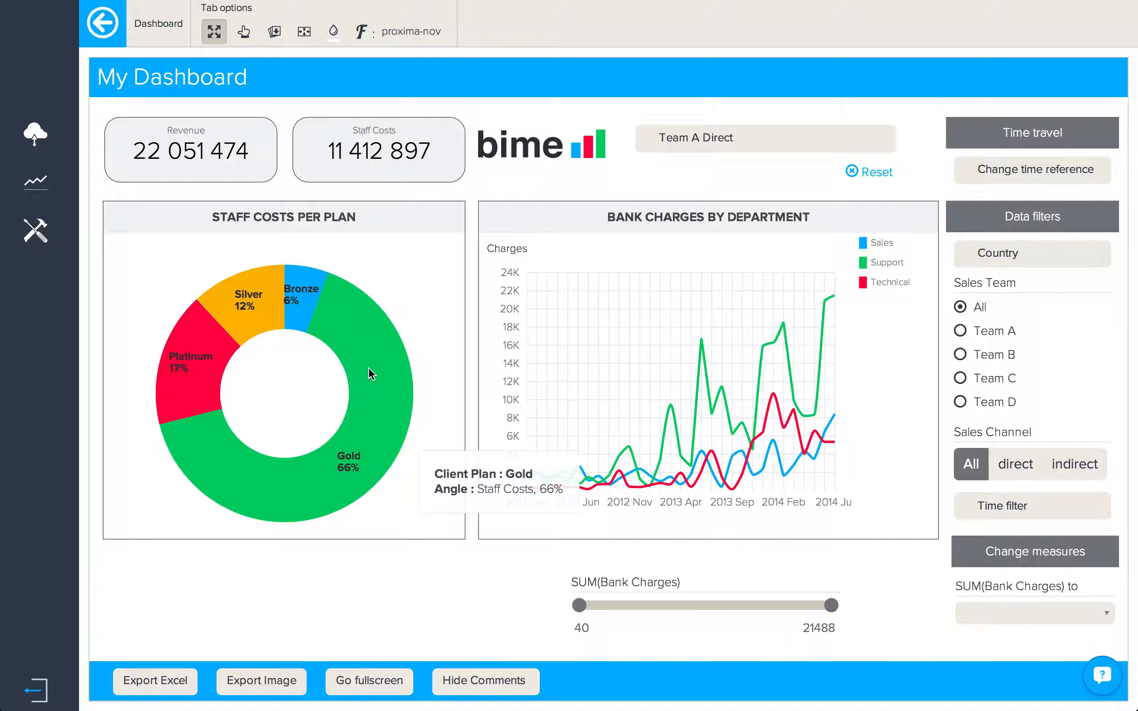
left_click(369, 369)
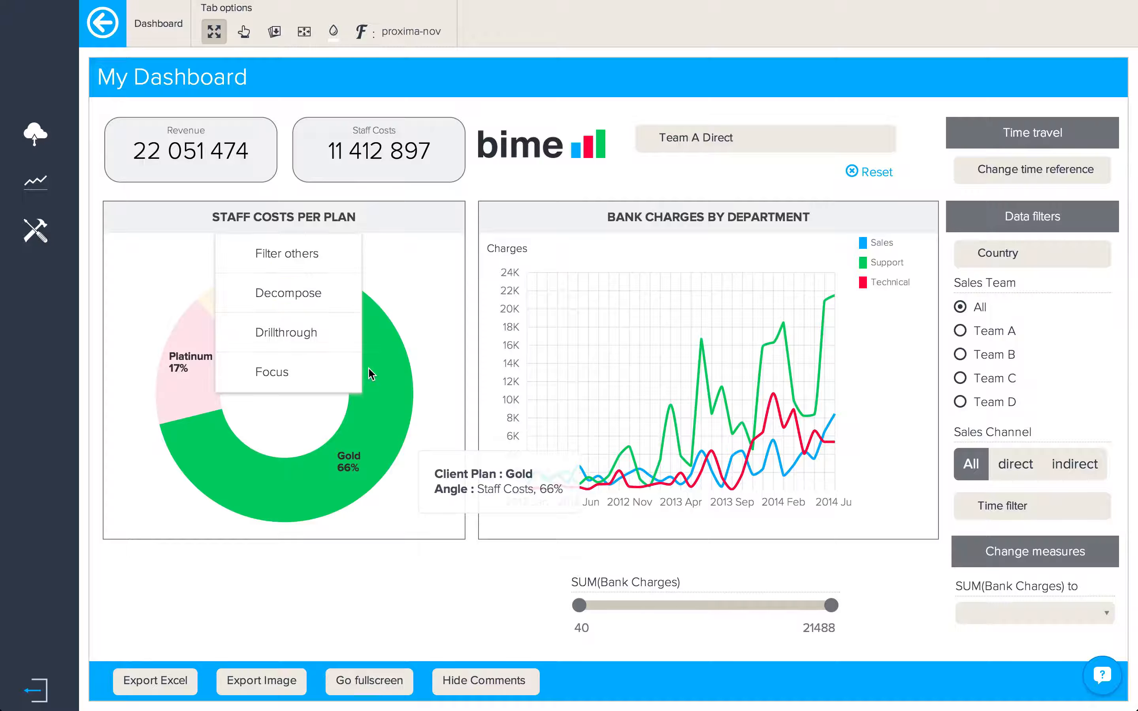
left_click(319, 254)
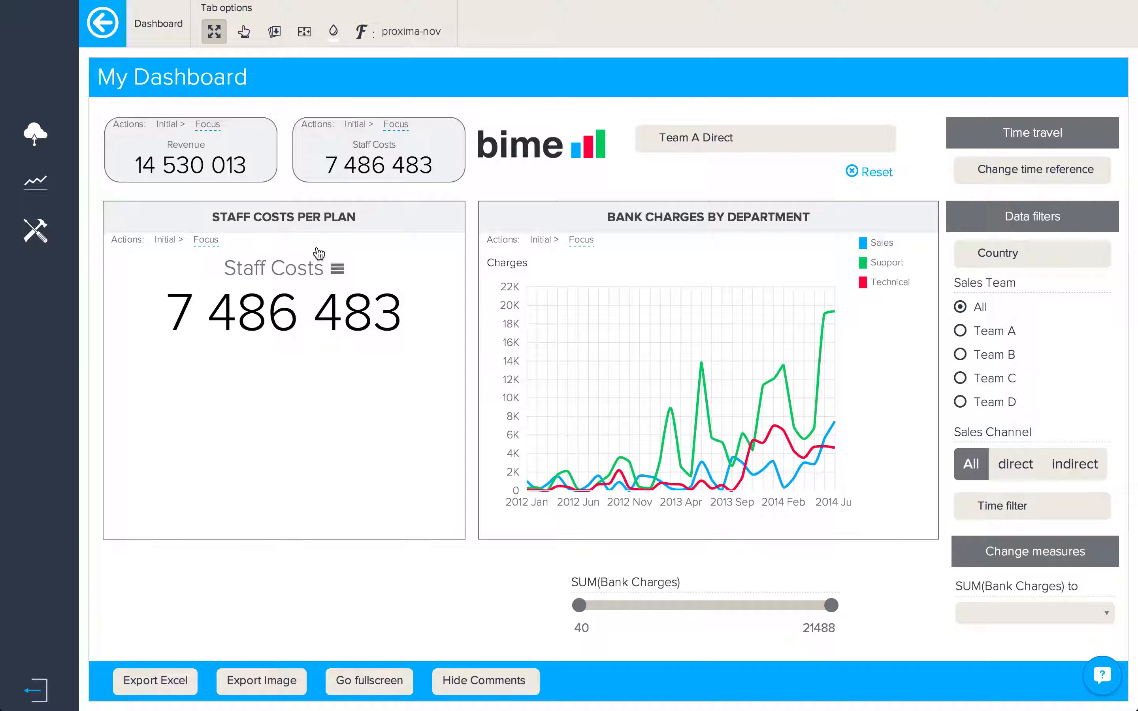
left_click(168, 247)
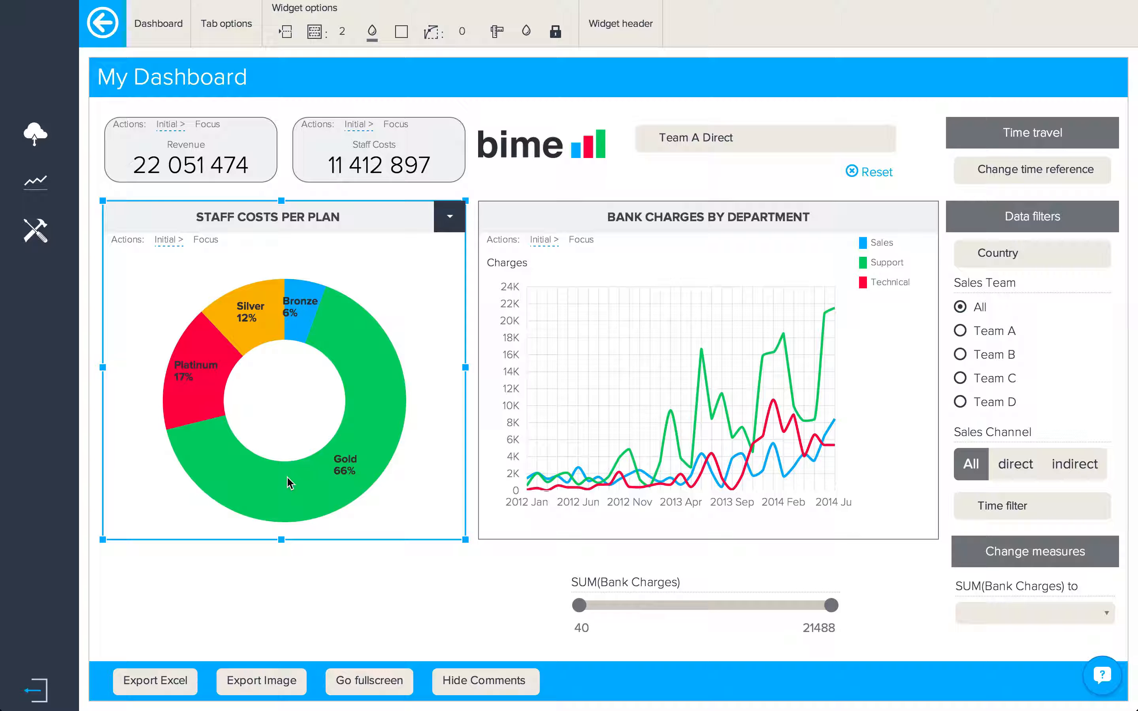
Step: Decompose the Gold slice by Department: Support 66%, Technical 21%, Sales 14%
left_click(372, 374)
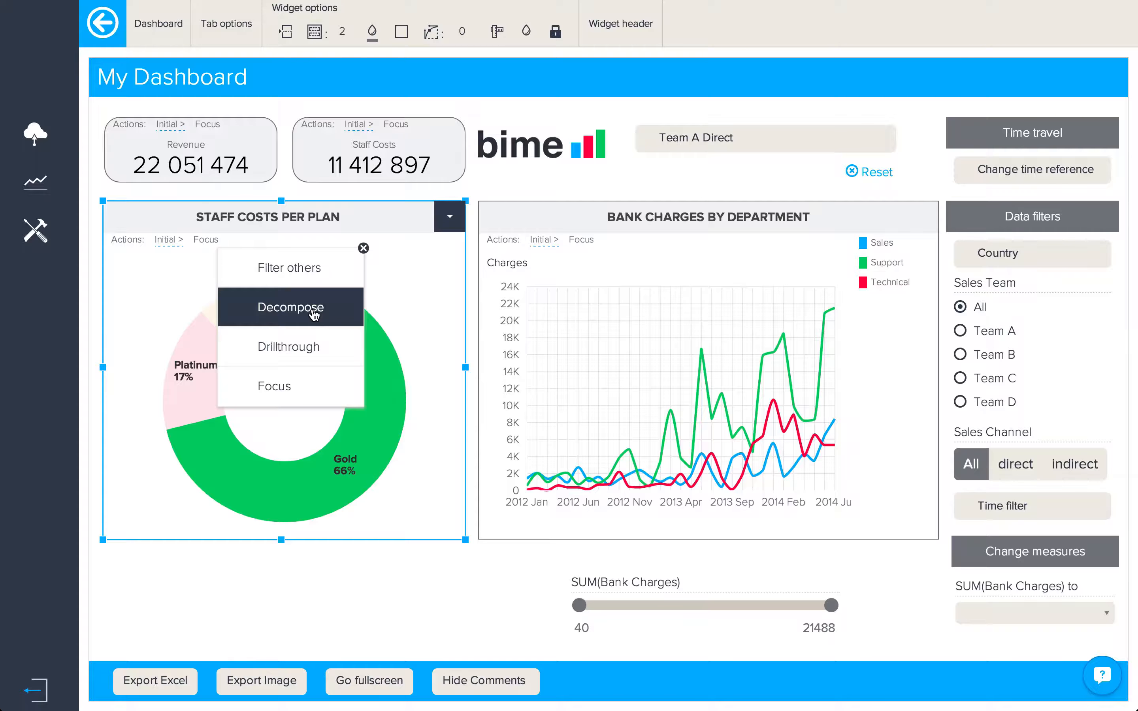
left_click(314, 316)
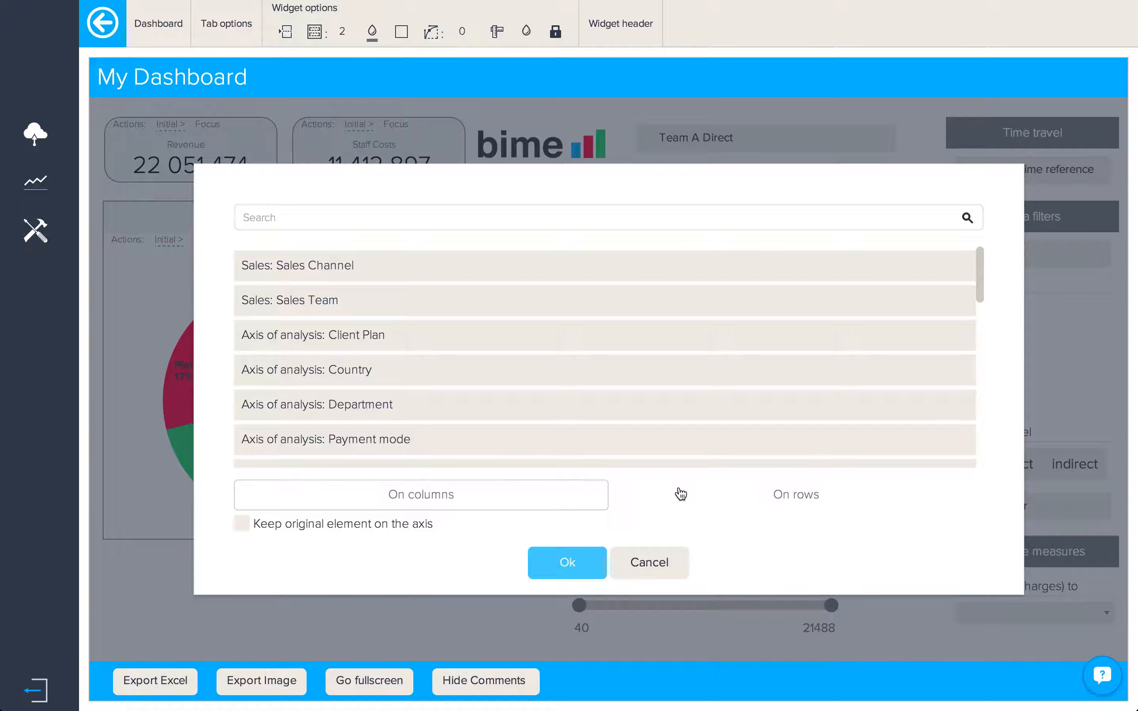
left_click(415, 420)
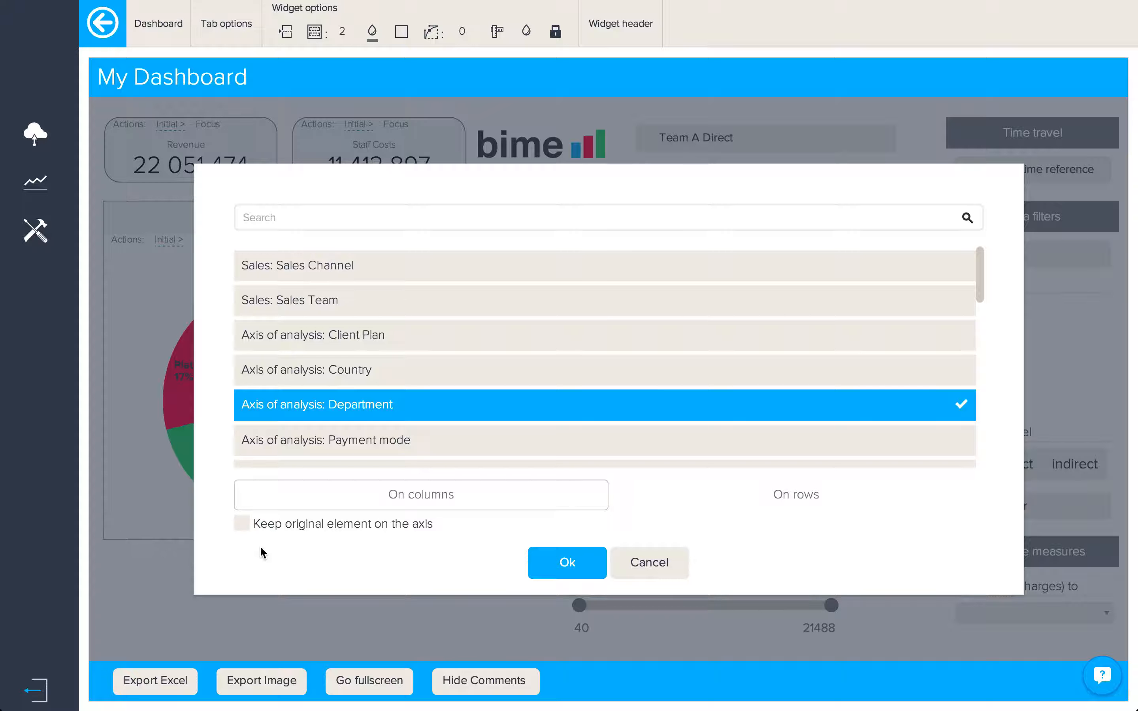
left_click(553, 564)
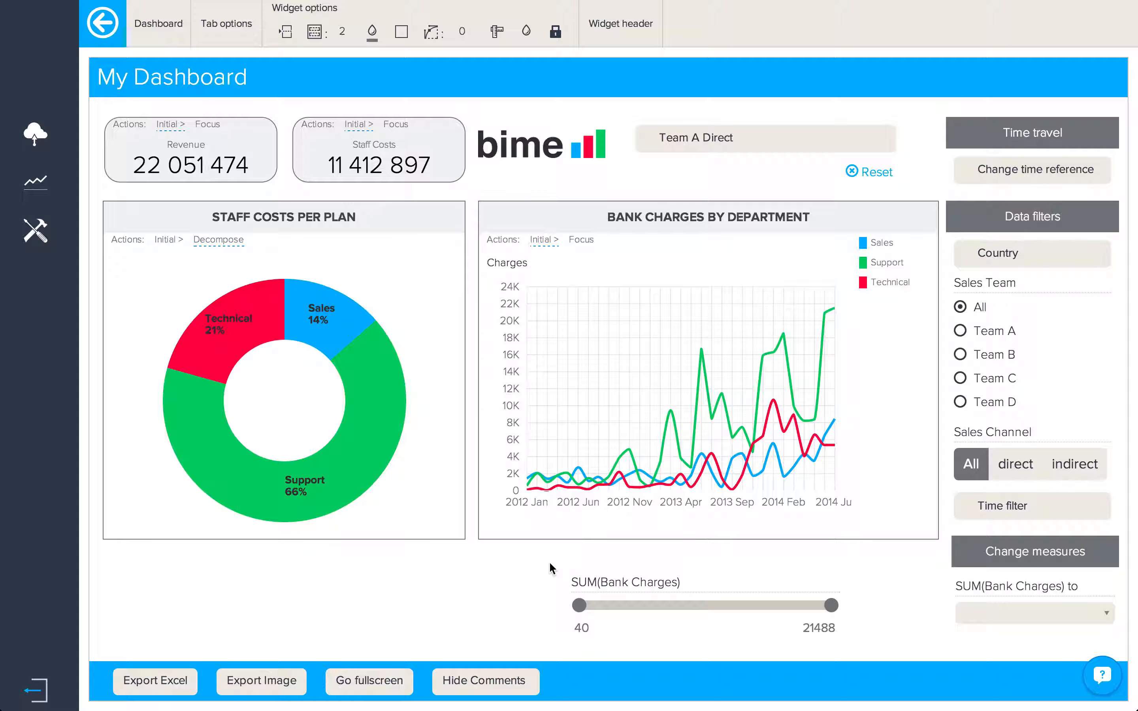
Step: Restore the per-plan donut, then browse the Gold slice's drillthrough data records and close them
left_click(172, 244)
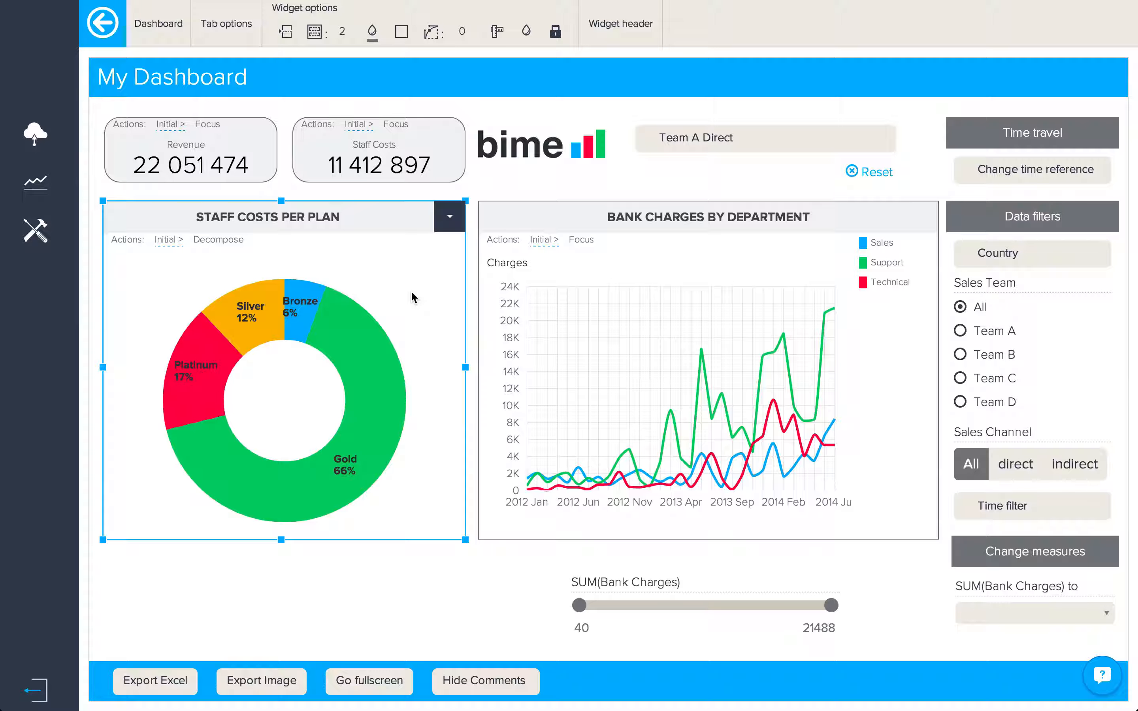
left_click(376, 361)
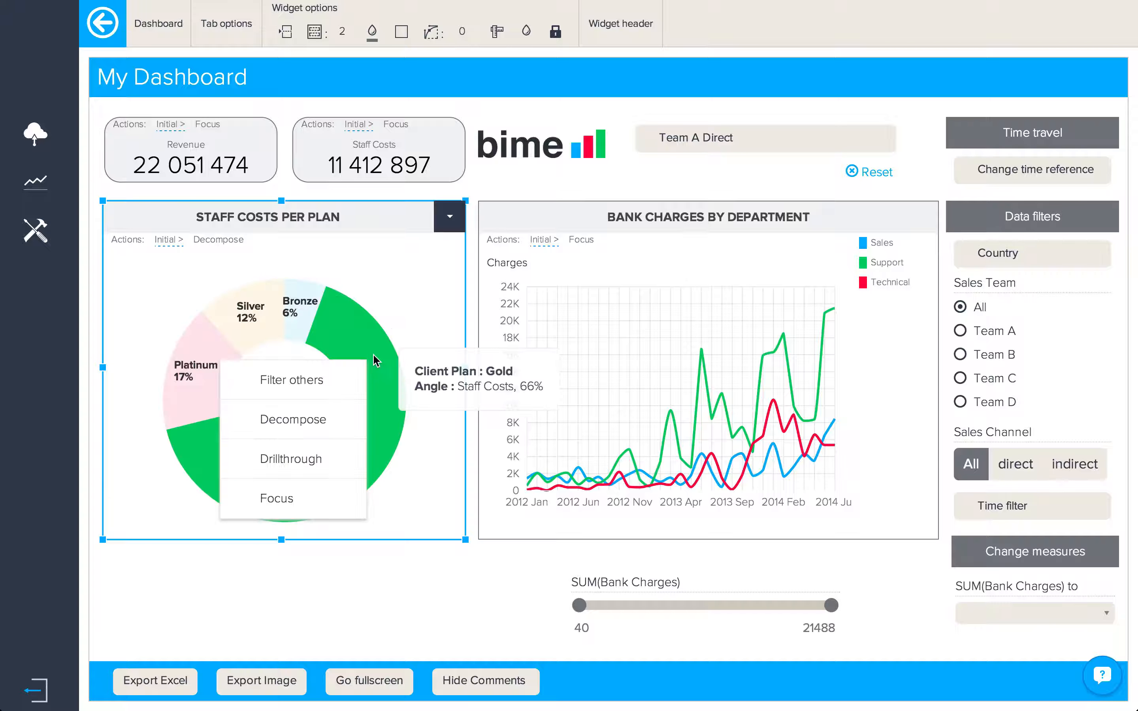
left_click(339, 464)
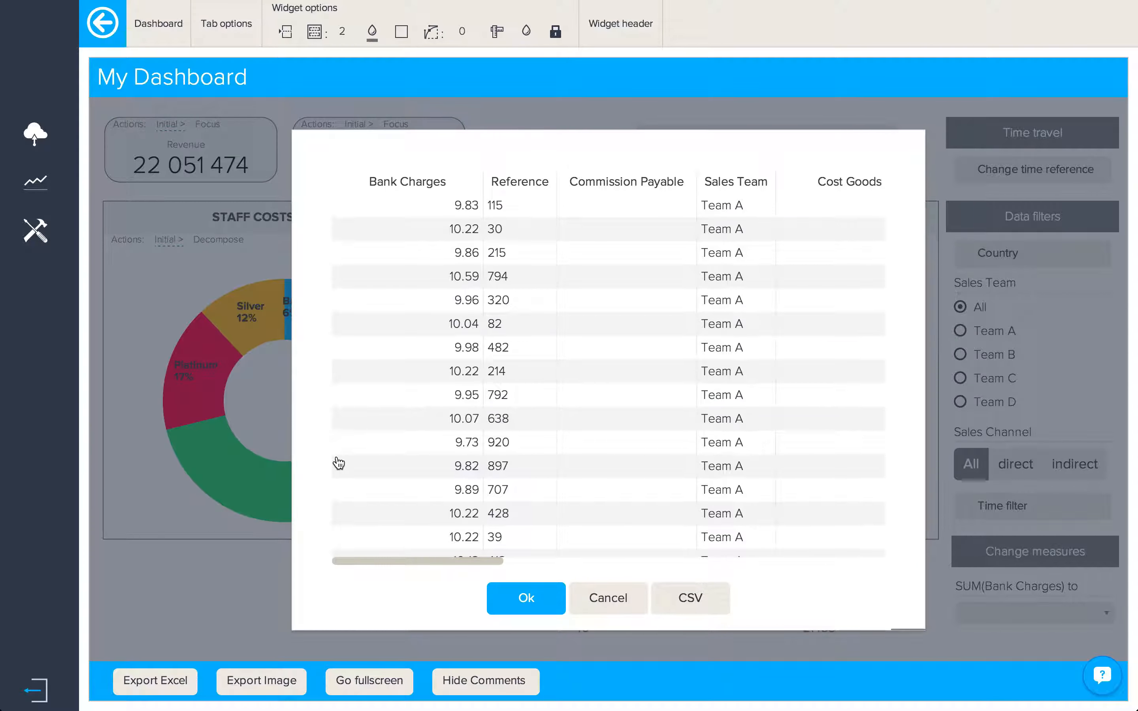
scroll(339, 464, "right", 6)
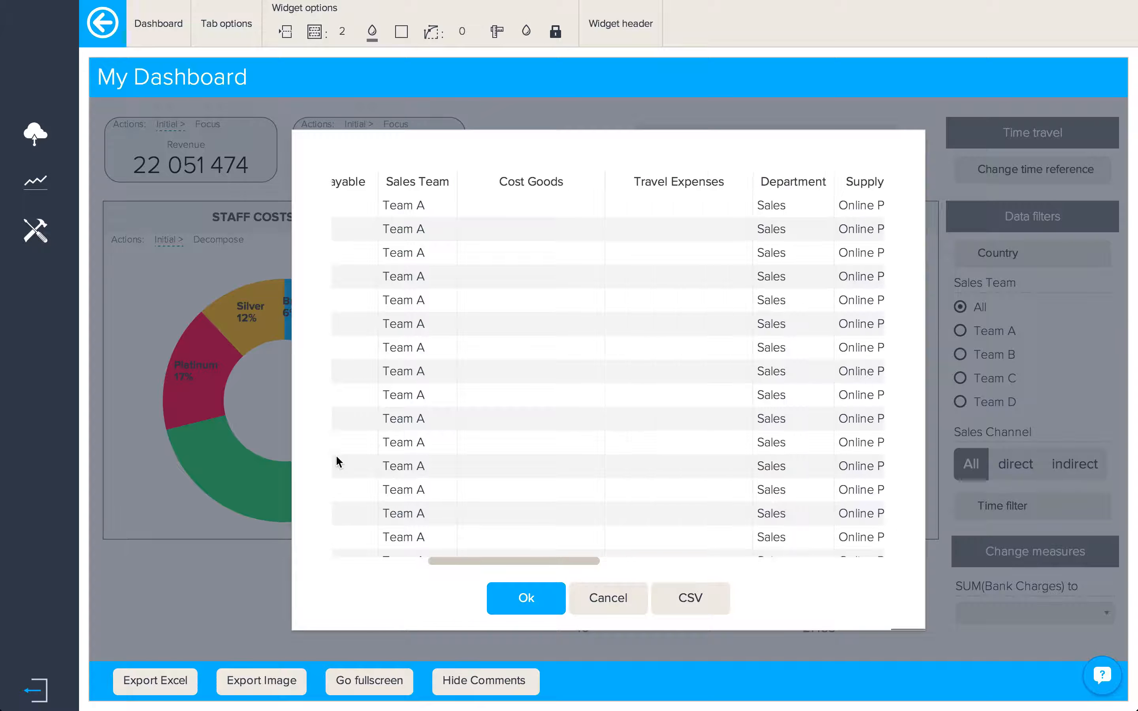
scroll(336, 462, "right", 10)
scroll(336, 455, "right", 3)
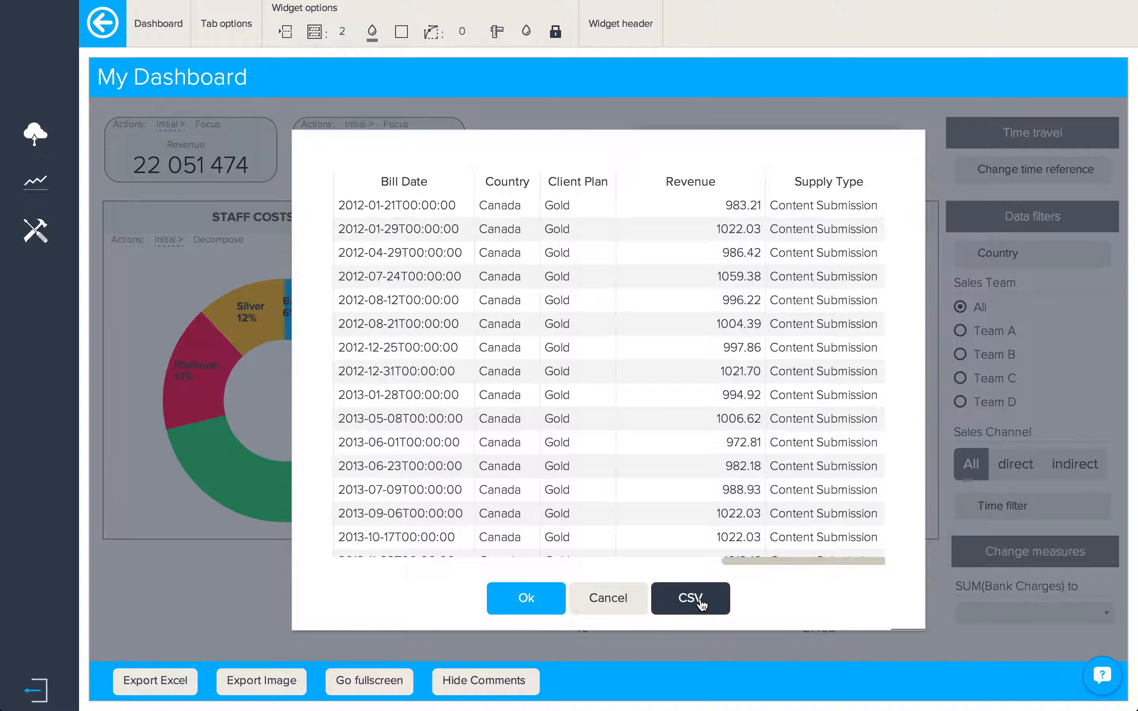
left_click(543, 601)
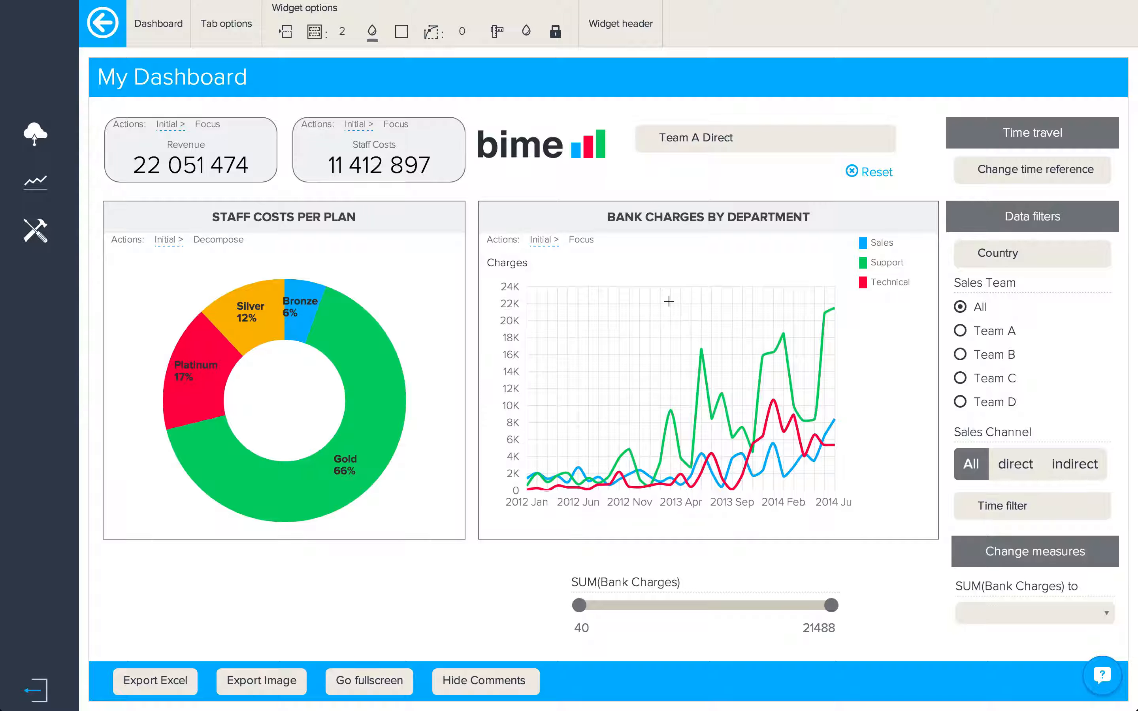
Step: Focus the Bank Charges chart on a selected time range
left_click_drag(668, 301, 853, 492)
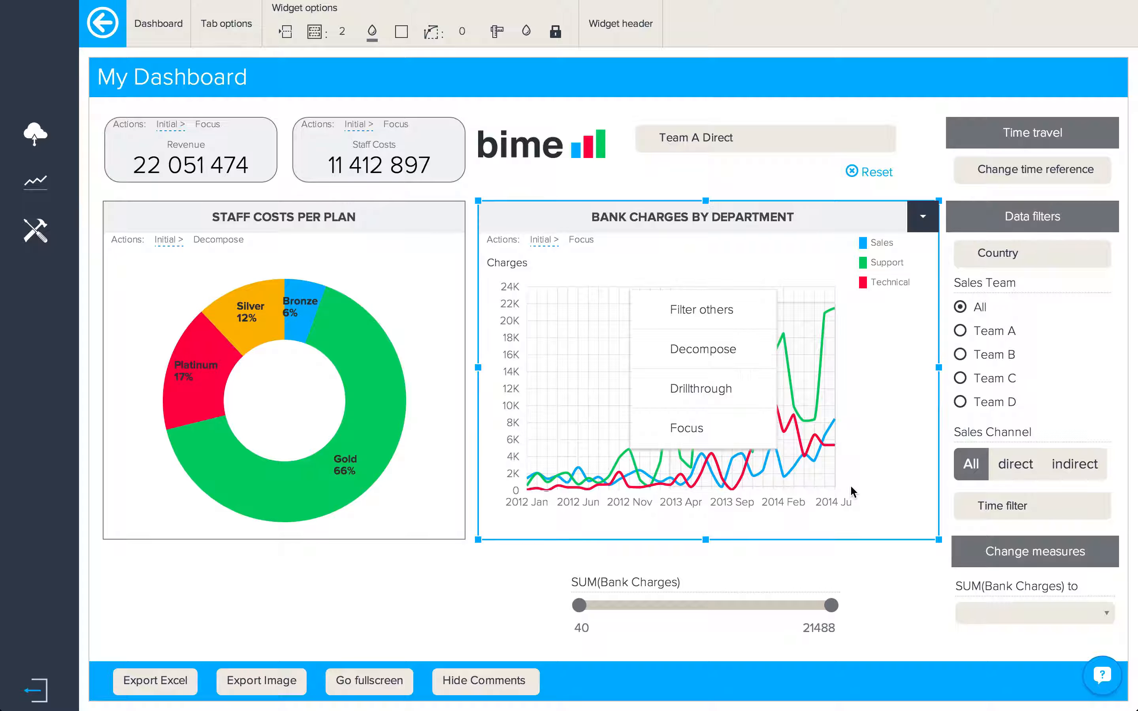
left_click(738, 438)
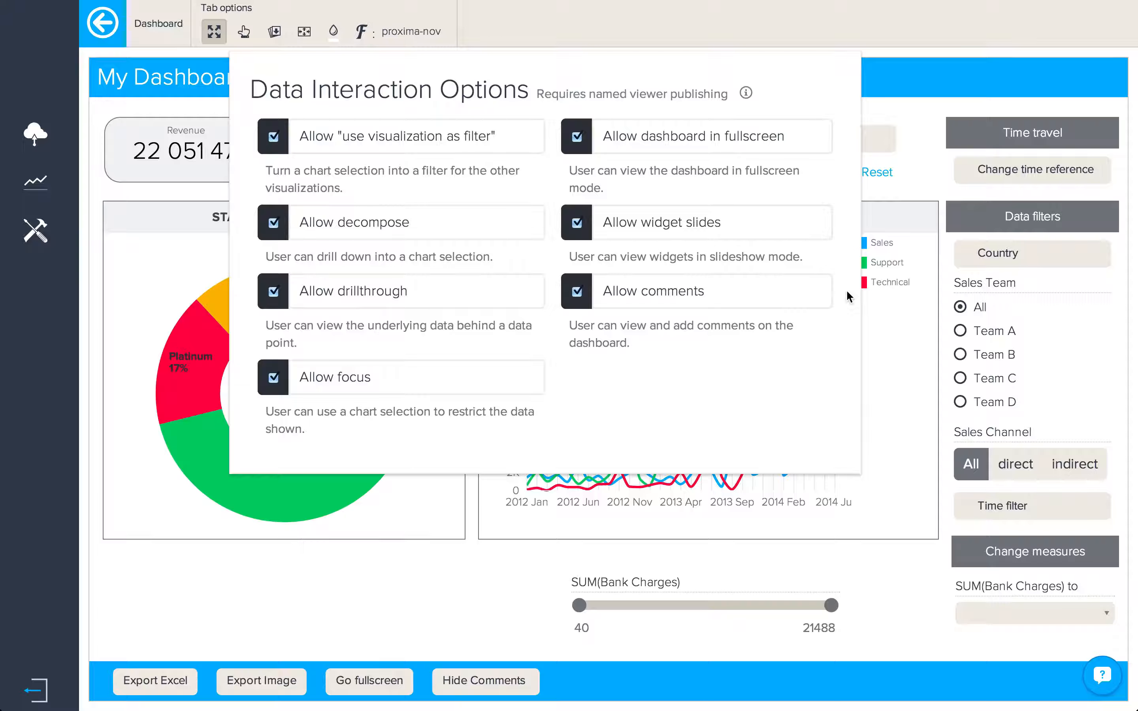
Step: Check the export options: Excel and Image export allowed, PDF not
left_click(273, 40)
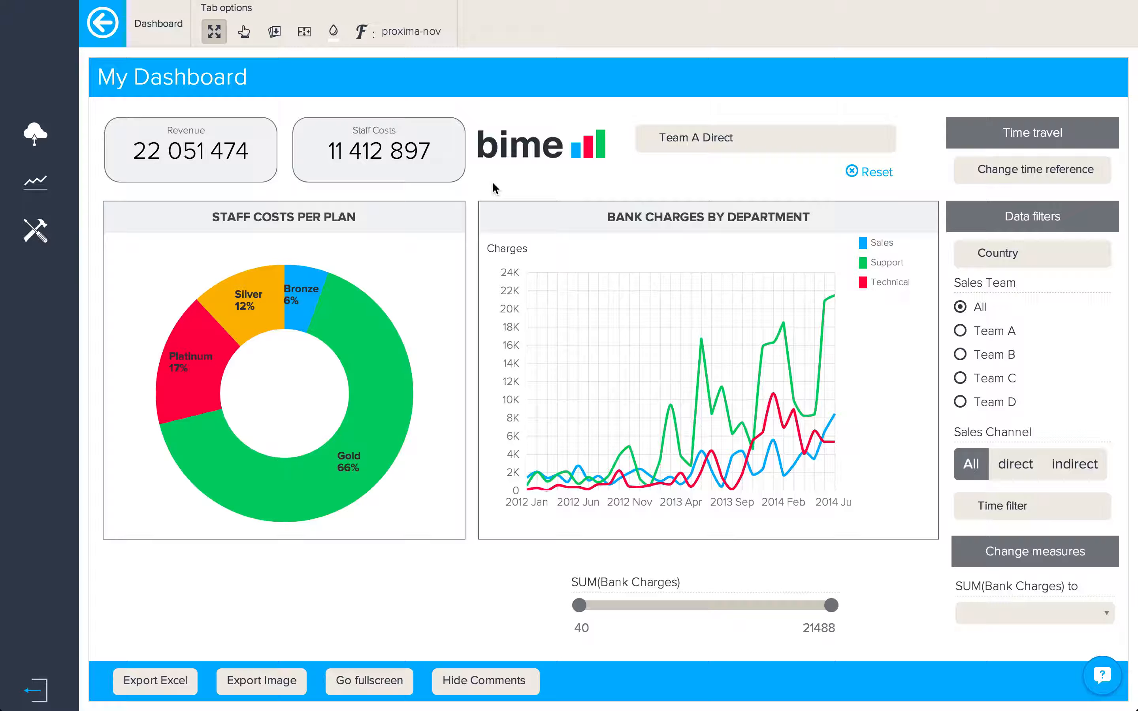
Step: Remove Image, Data filters, Time filters, Time travel, Change measures, Bookmarks and Measure filters from the widget list
left_click(304, 34)
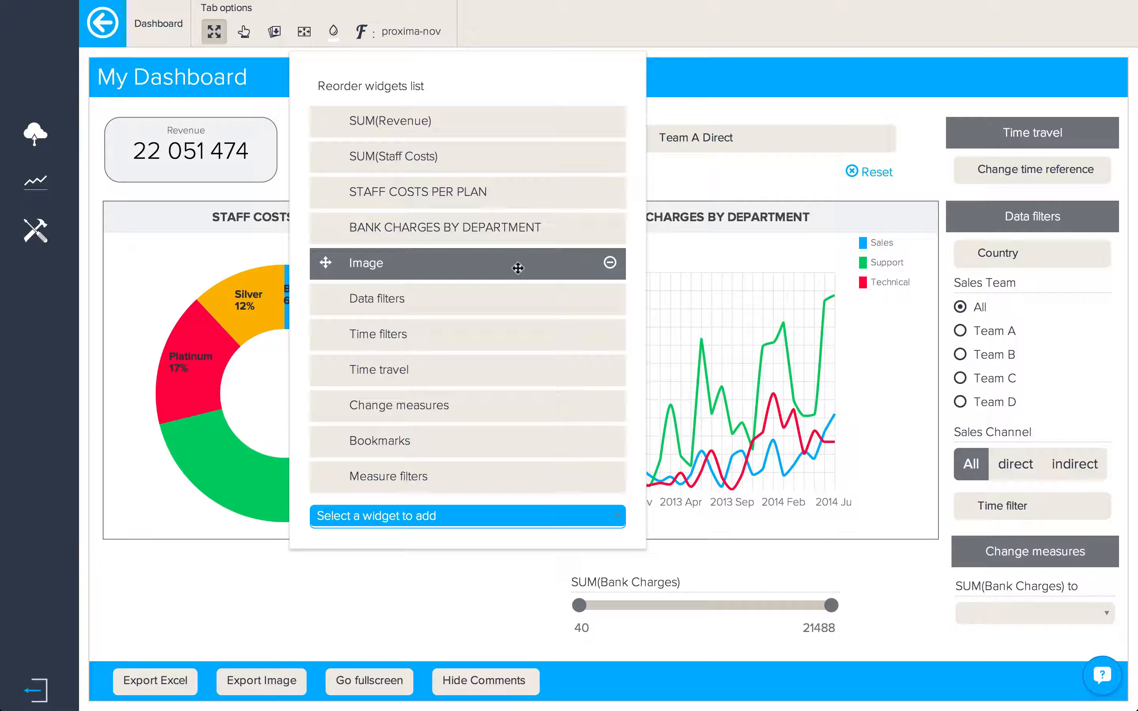
left_click(610, 266)
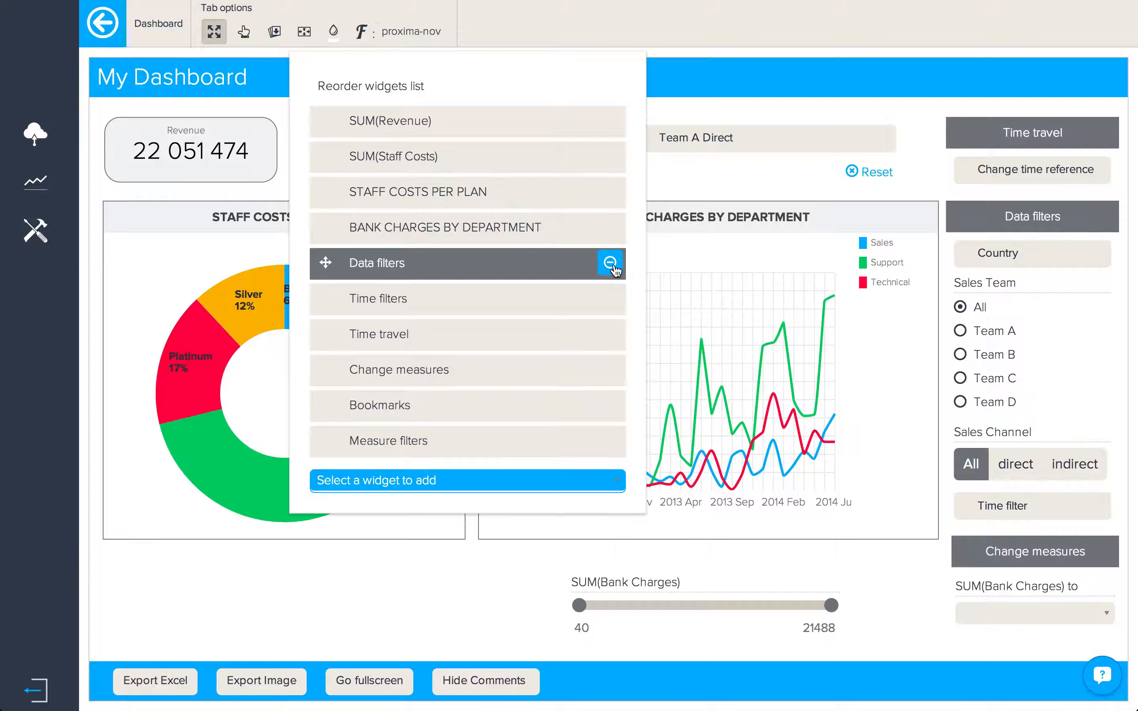
left_click(611, 265)
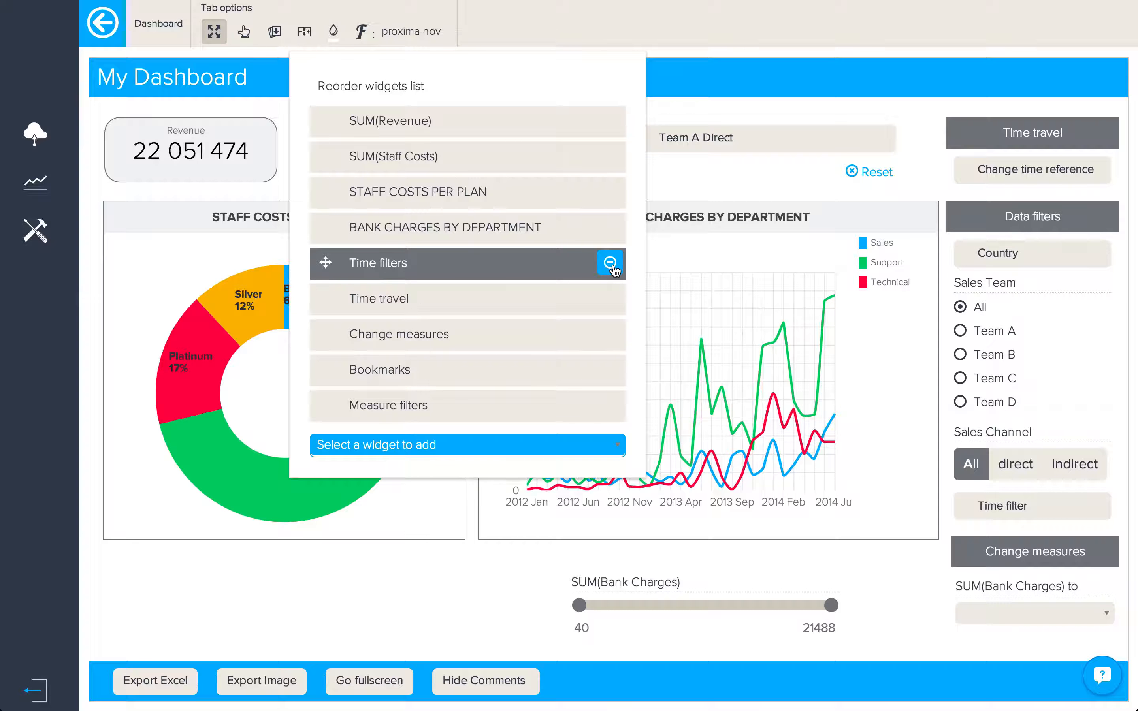
left_click(611, 266)
left_click(611, 265)
left_click(611, 266)
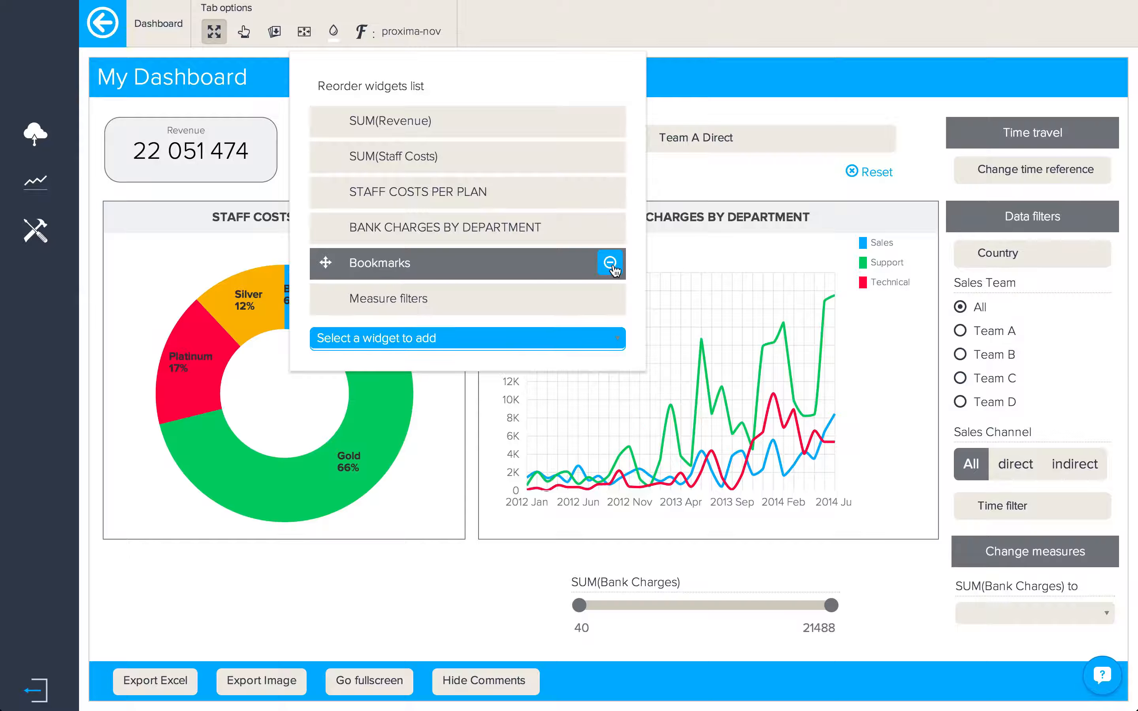
left_click(611, 266)
left_click(611, 266)
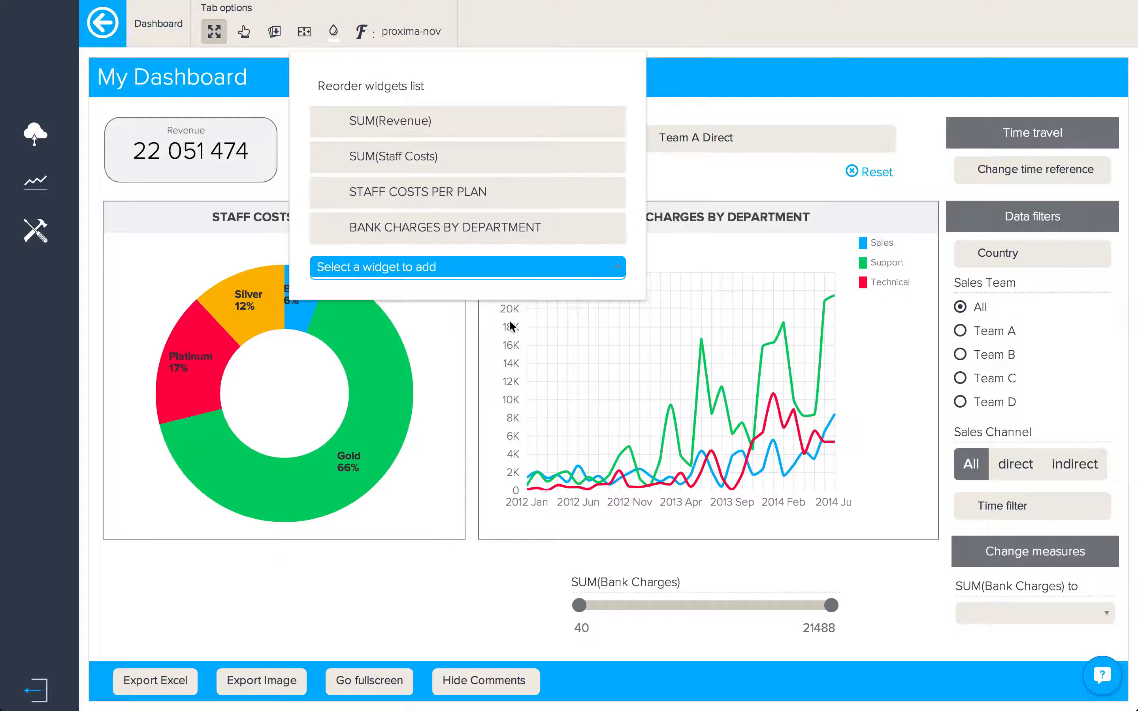
left_click(494, 567)
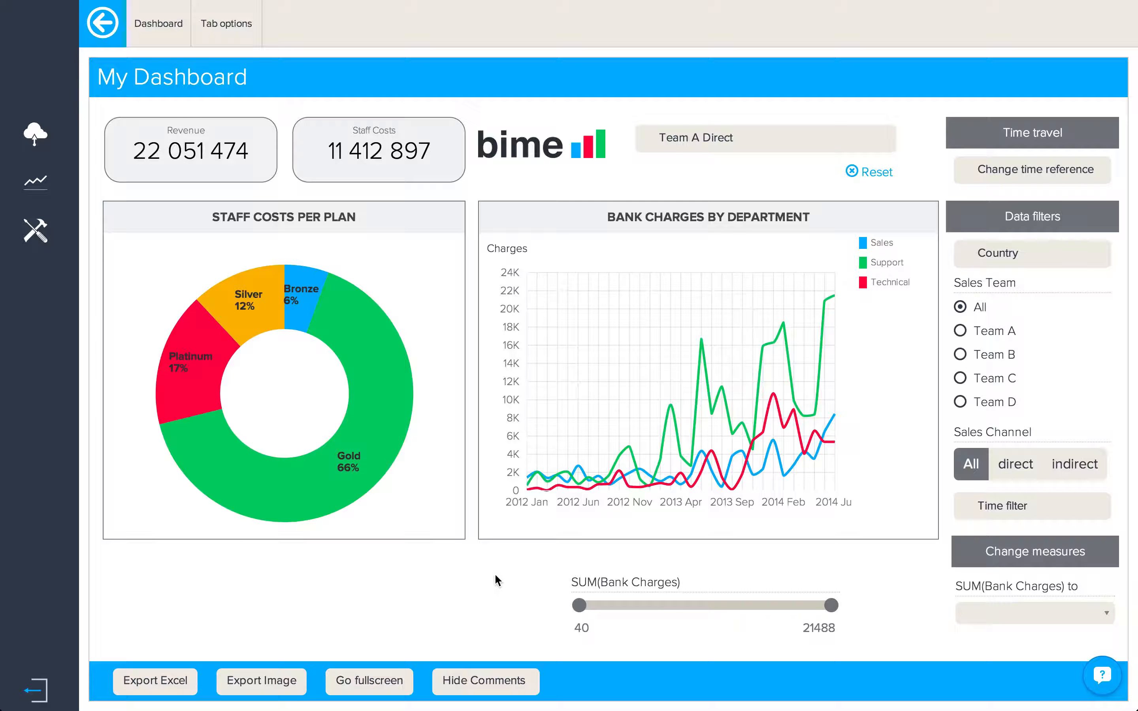
Step: Publish My Dashboard from the Share menu and open its access settings
mouse_move(156, 14)
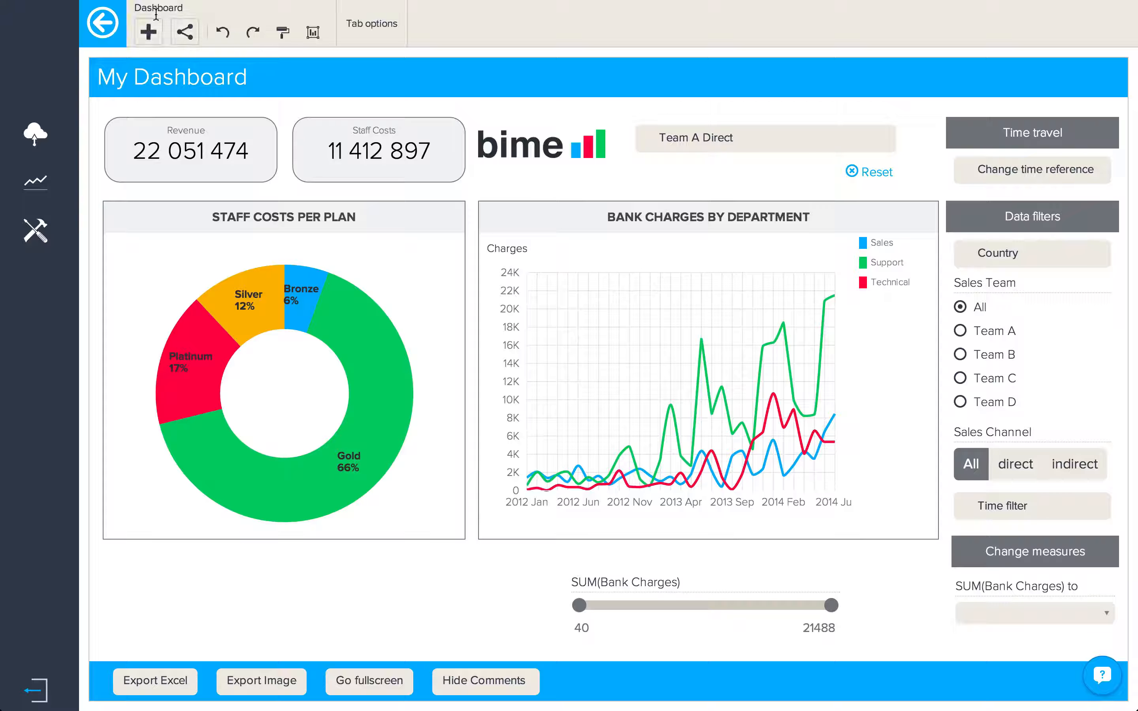
left_click(186, 37)
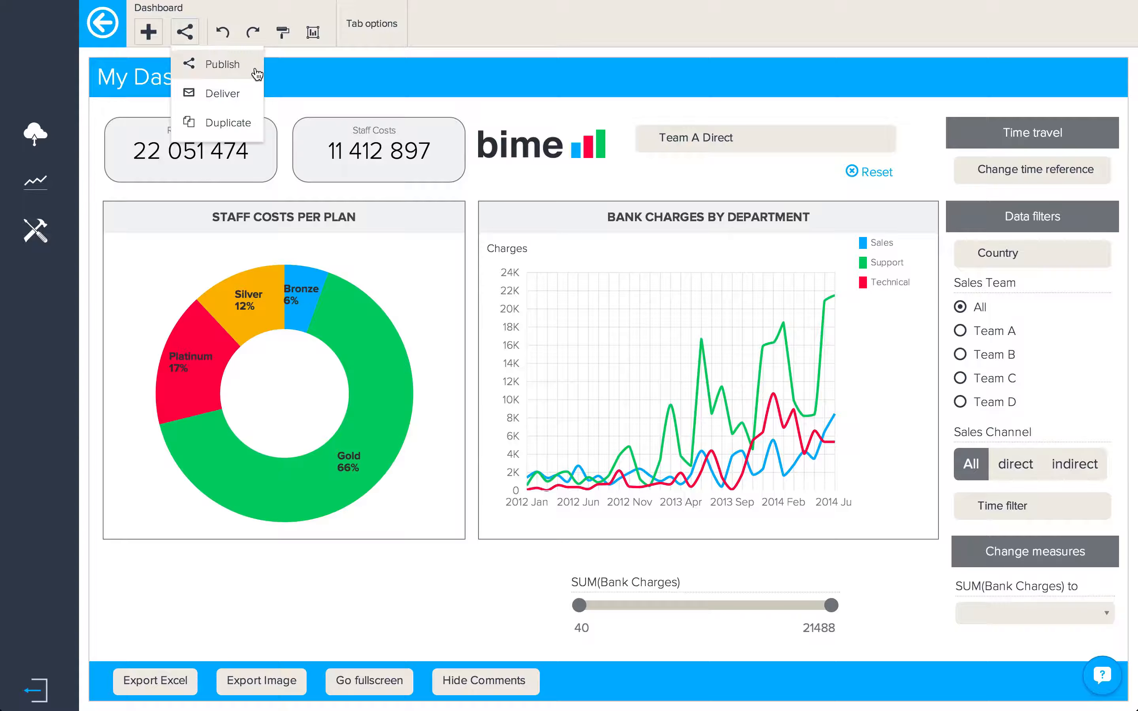
left_click(222, 64)
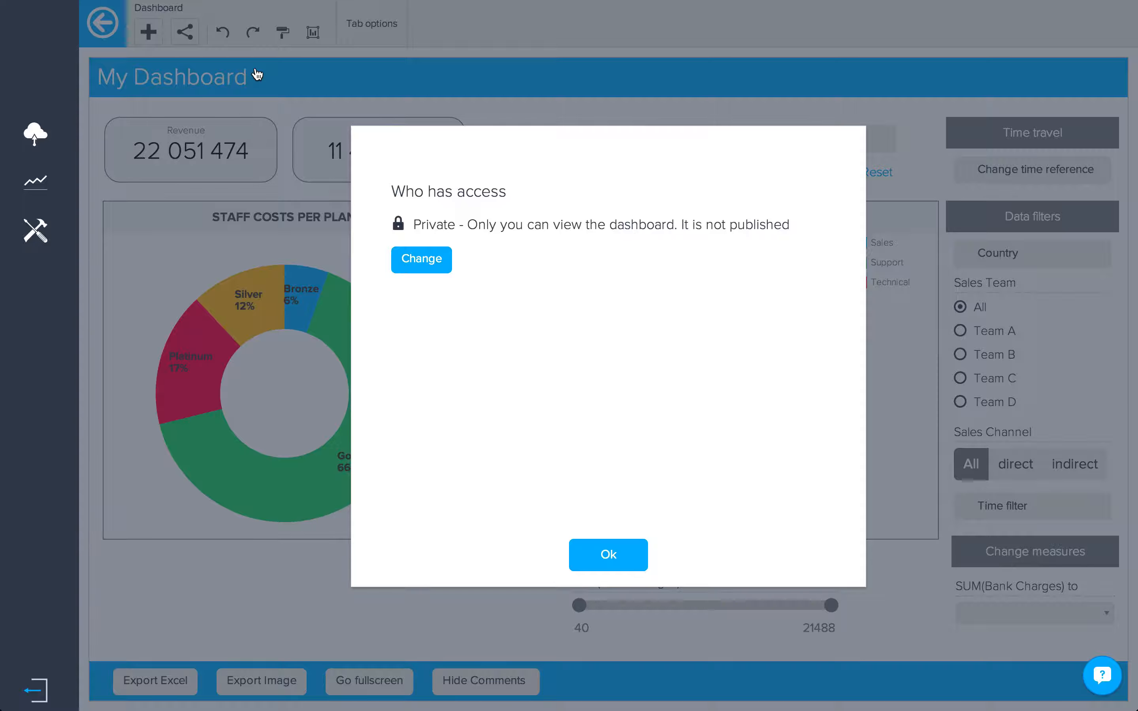
left_click(438, 258)
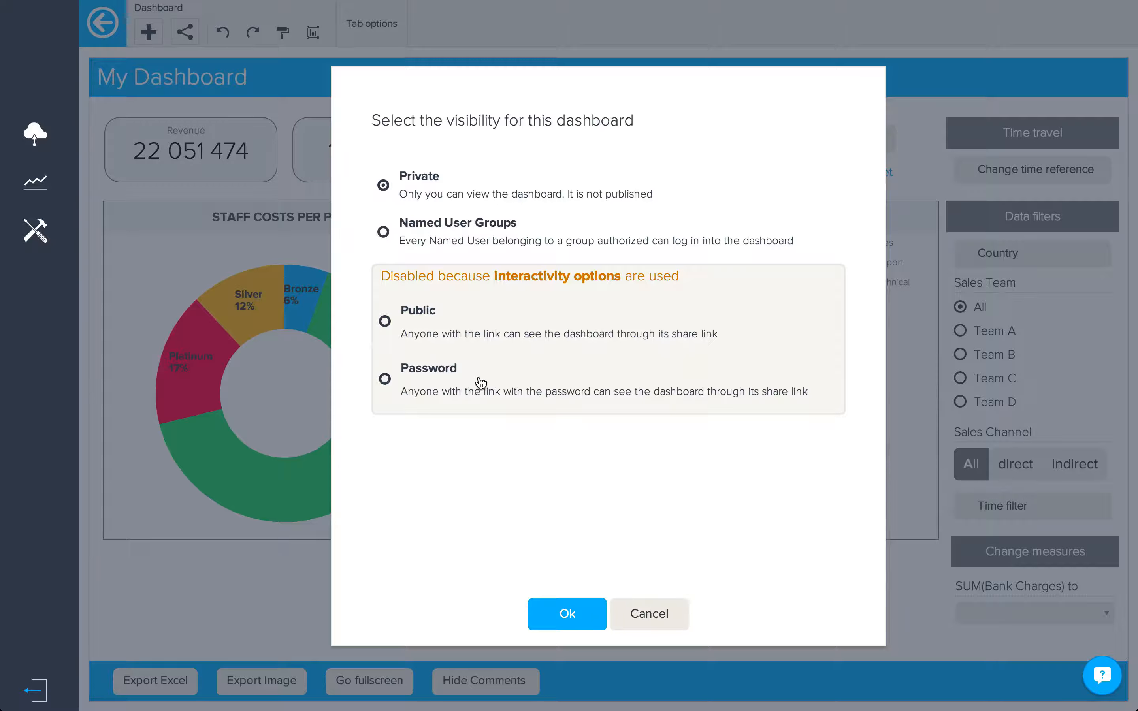
Step: Restrict visibility to Named User Groups and open group management
left_click(383, 233)
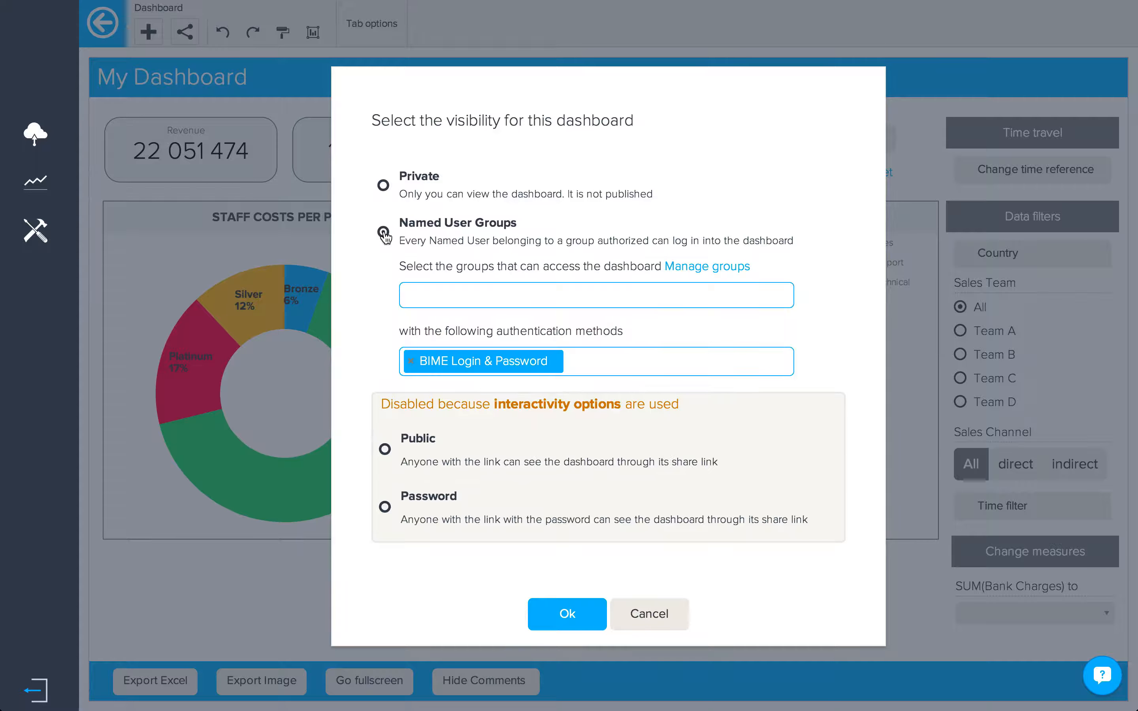
left_click(714, 266)
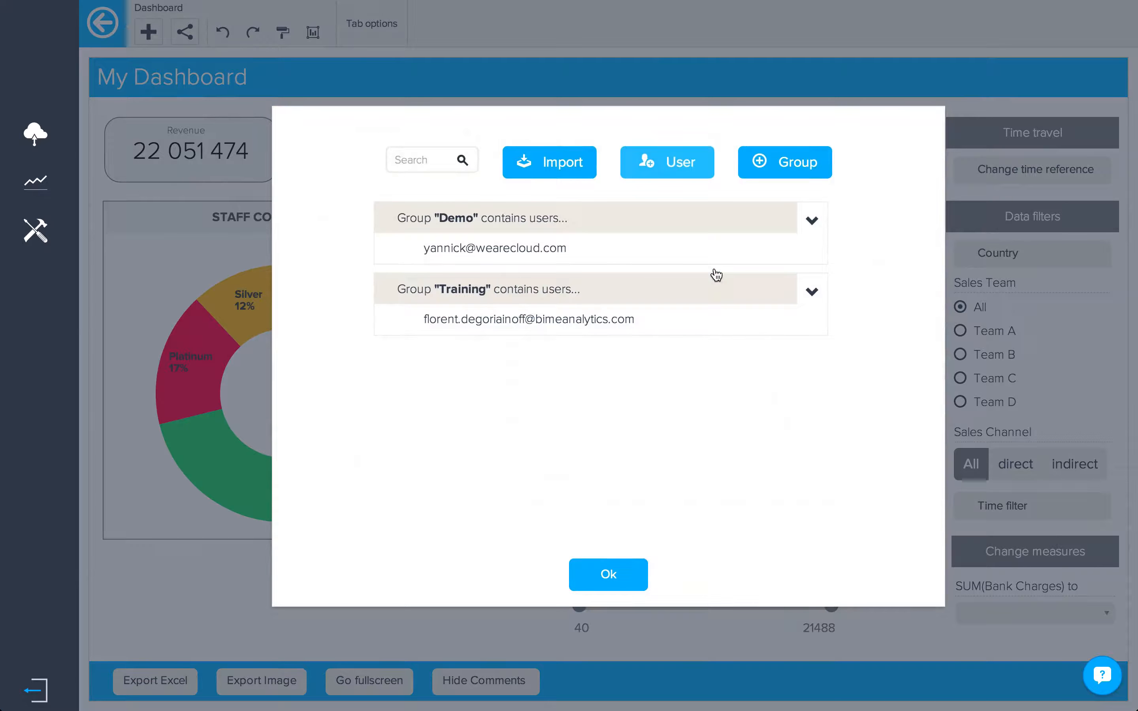
Step: Create a new user group named 'My Dashboard'
left_click(781, 164)
left_click(676, 255)
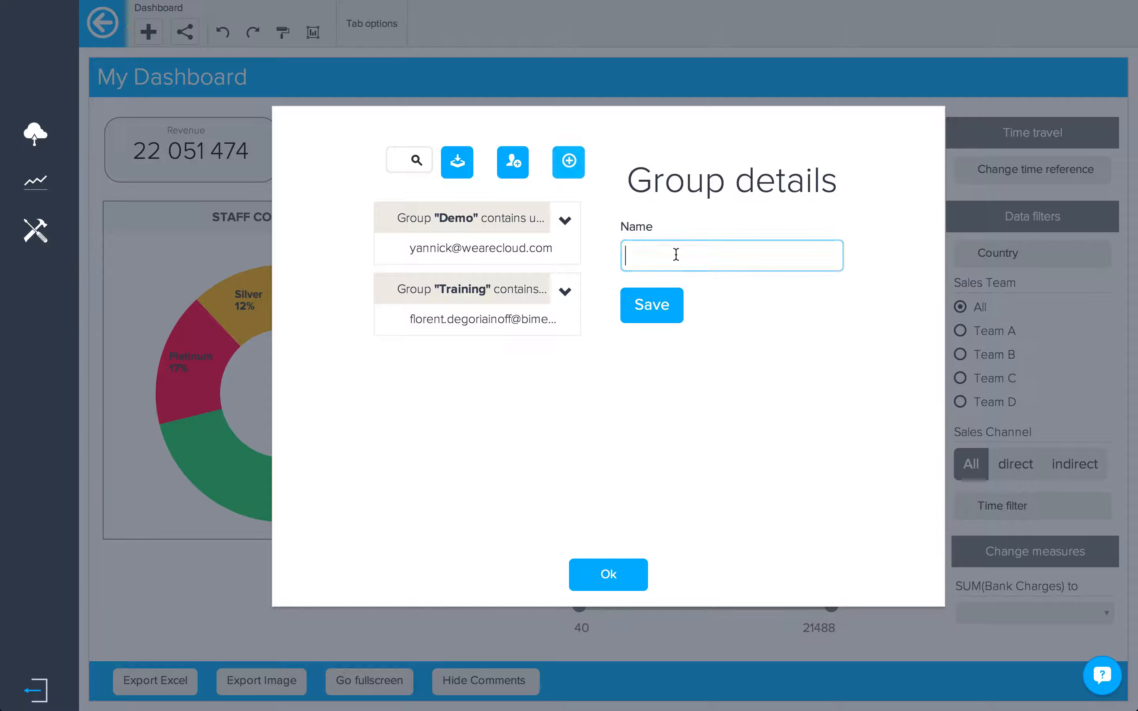
type("My Dashboard")
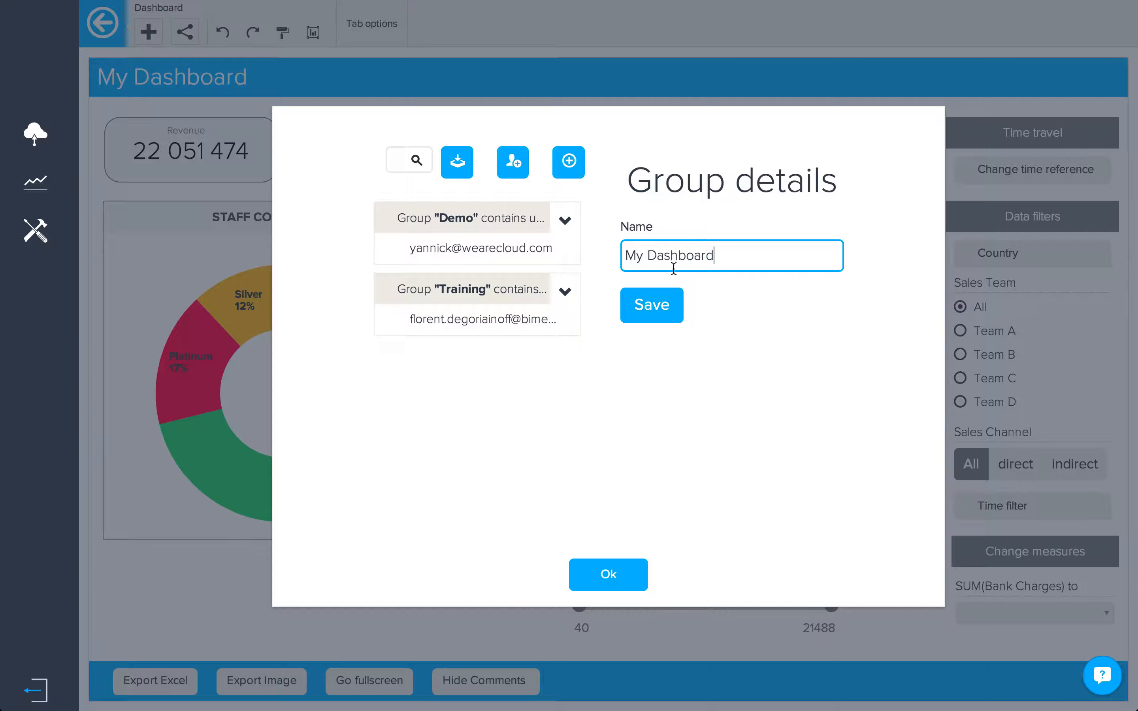
left_click(665, 308)
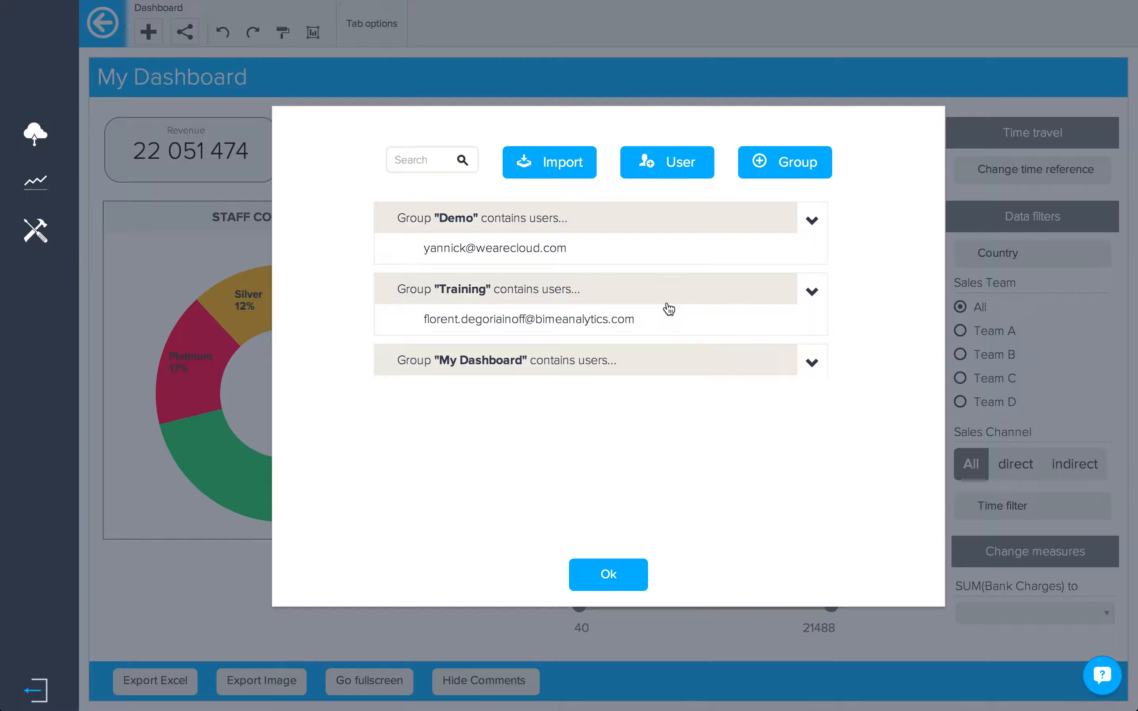
left_click(635, 367)
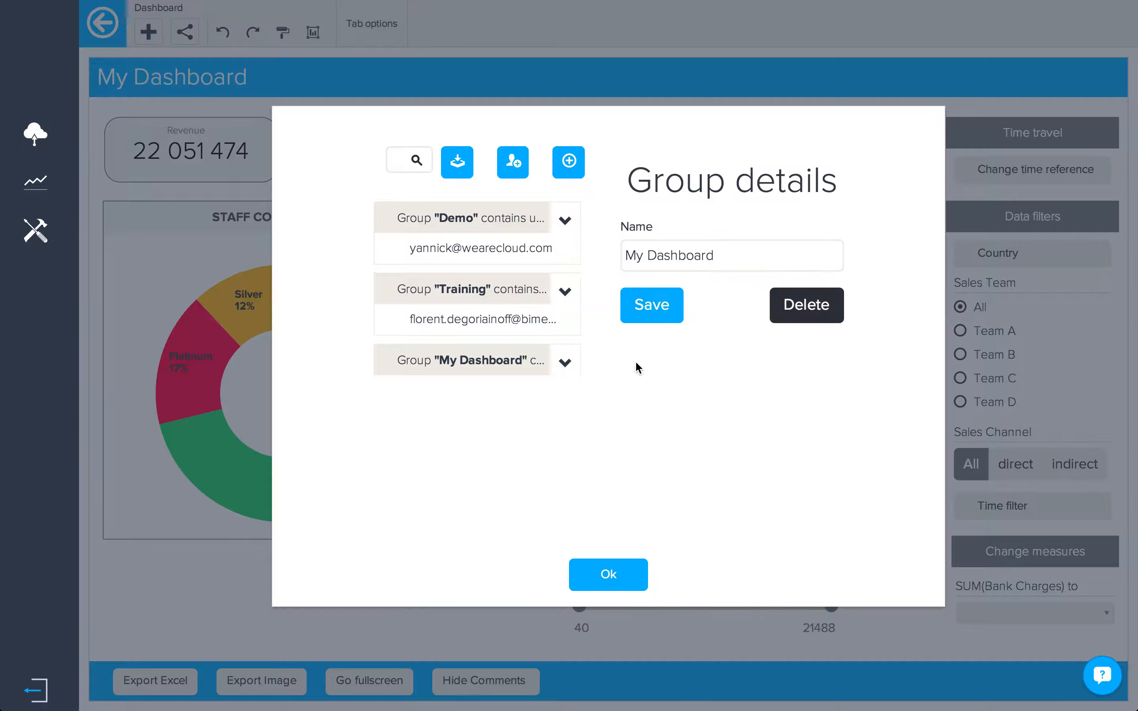
Step: Add a user with their e-mail login and a password to the My Dashboard group
left_click(514, 165)
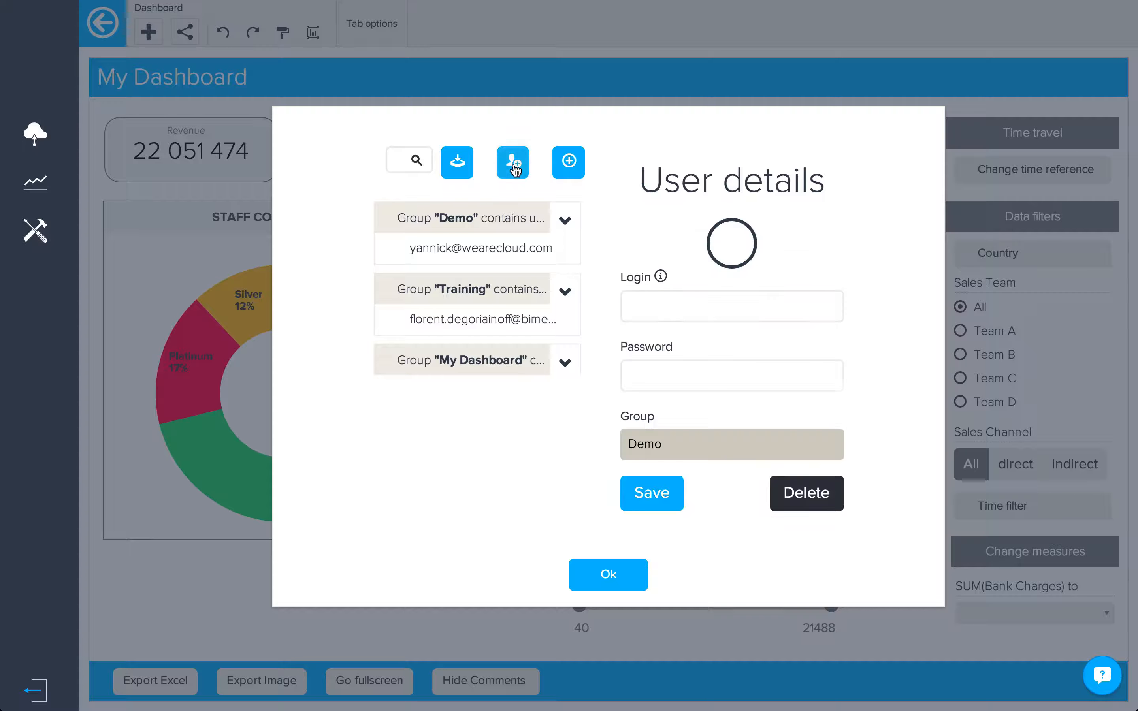
left_click(636, 306)
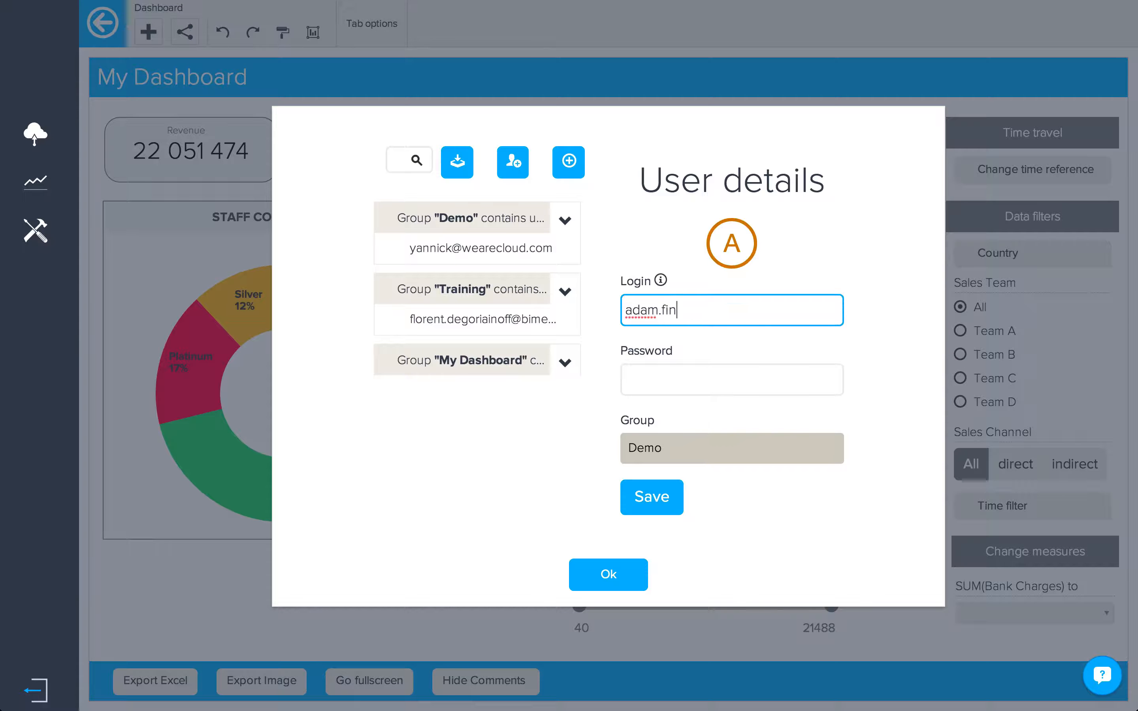
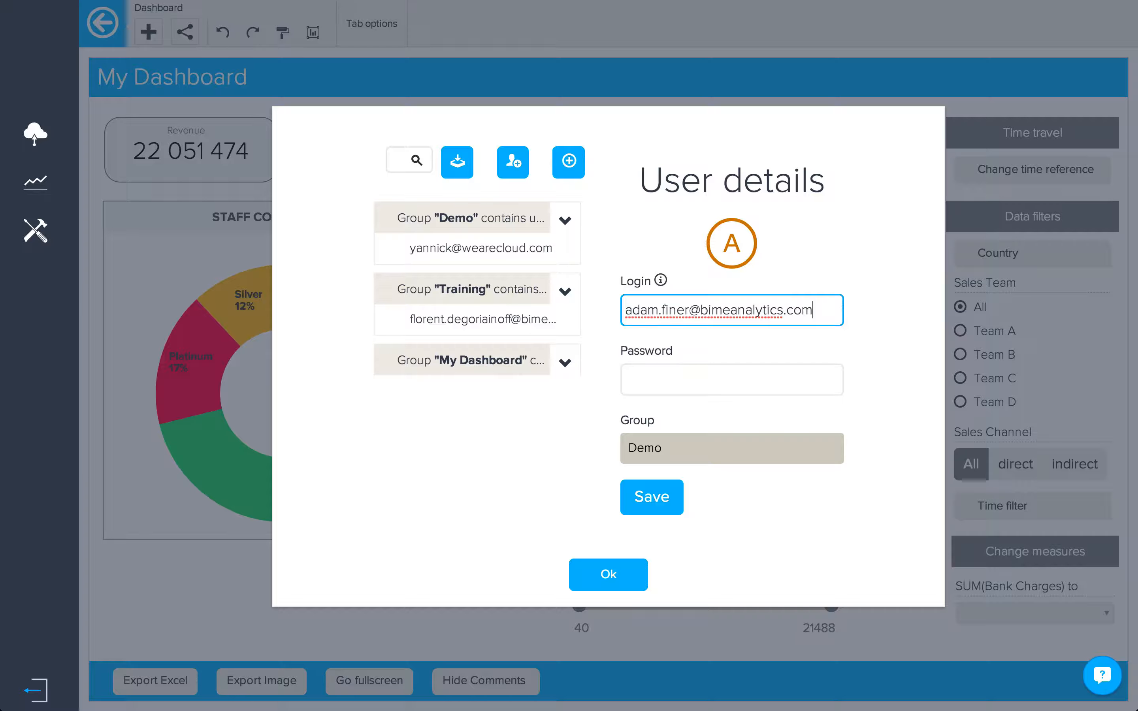
left_click(638, 374)
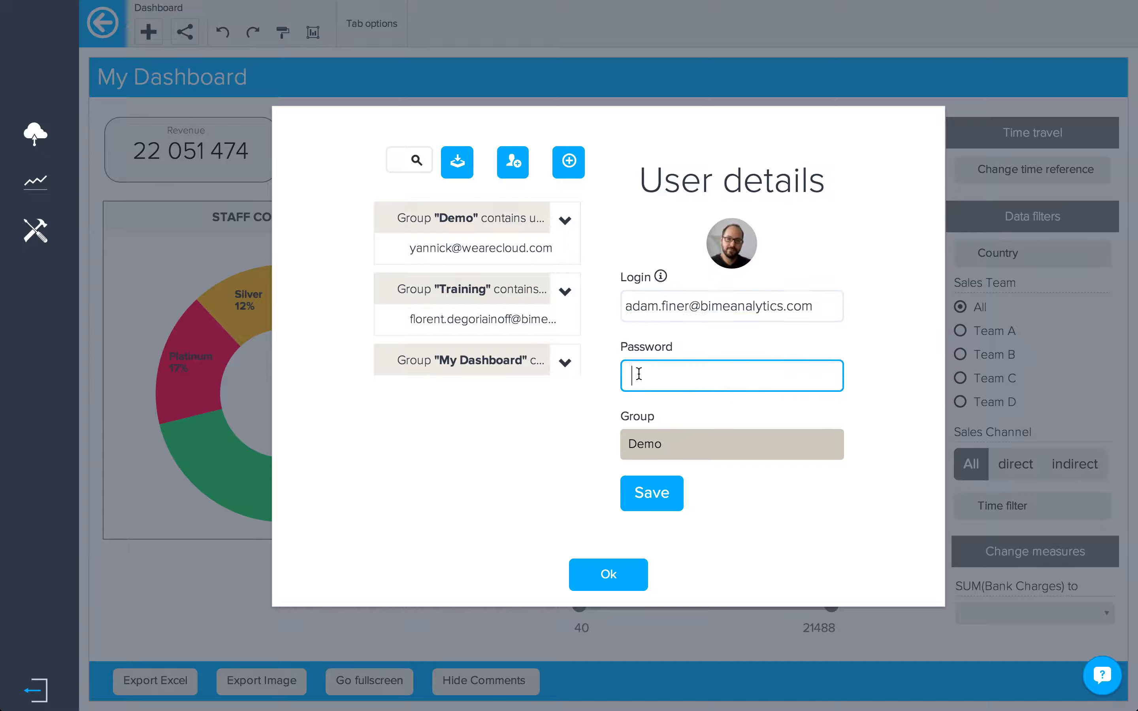
type("********")
left_click(670, 442)
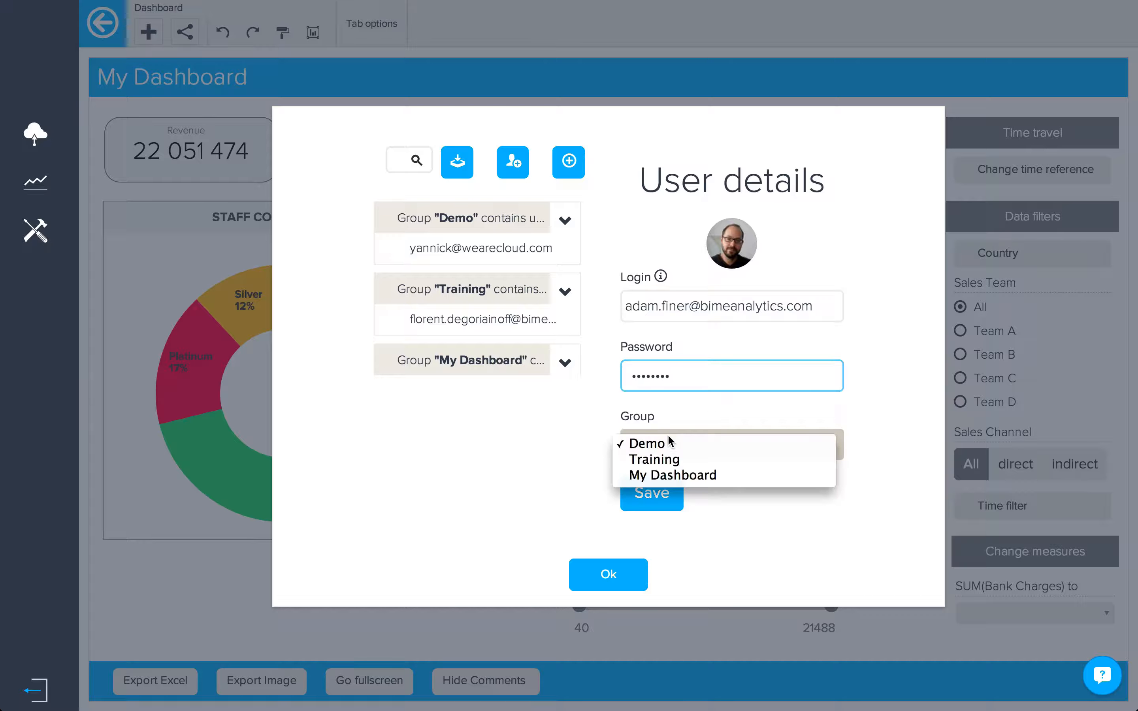
left_click(674, 476)
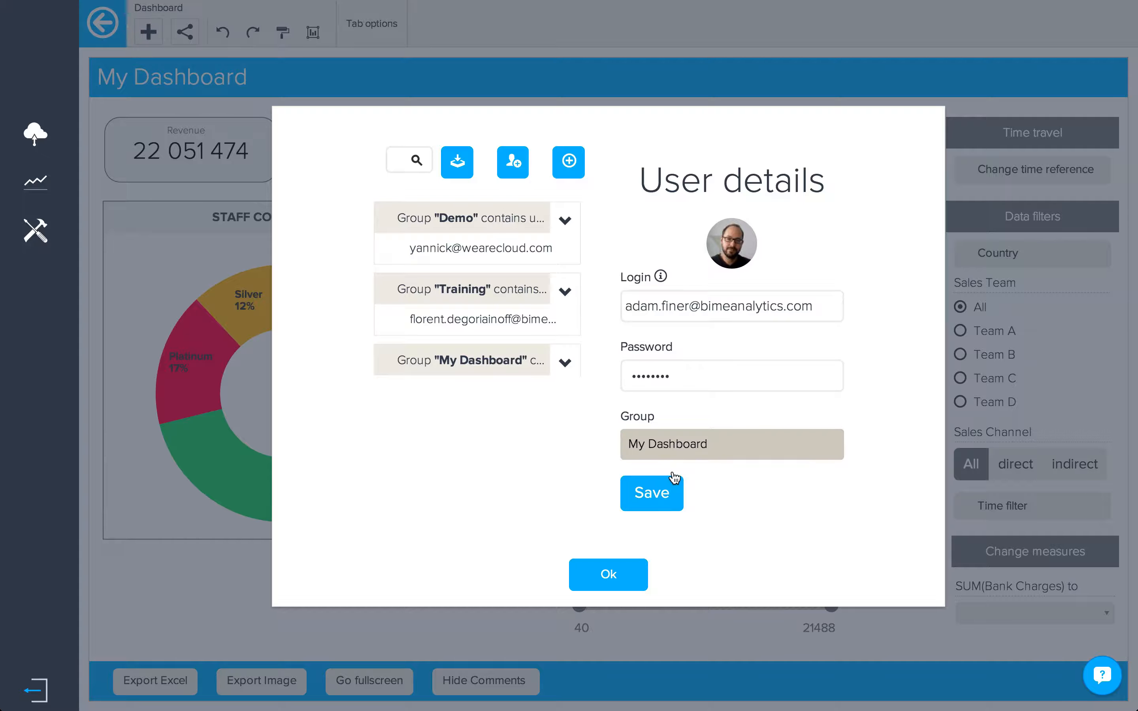
left_click(666, 491)
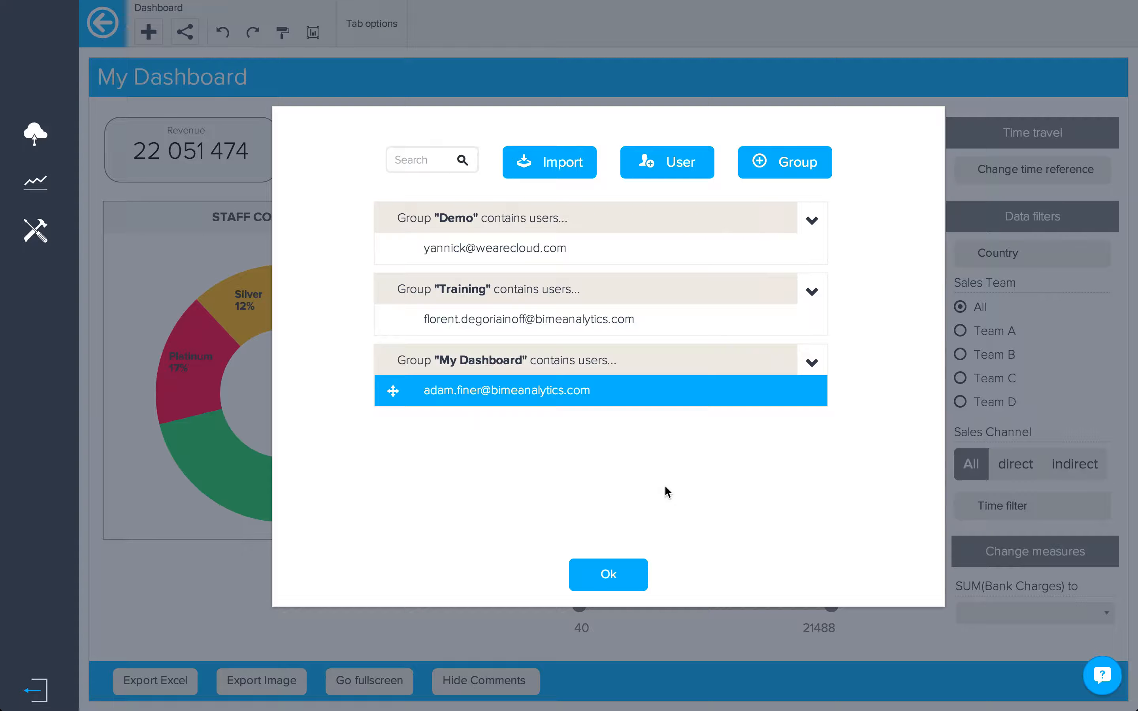
left_click(610, 579)
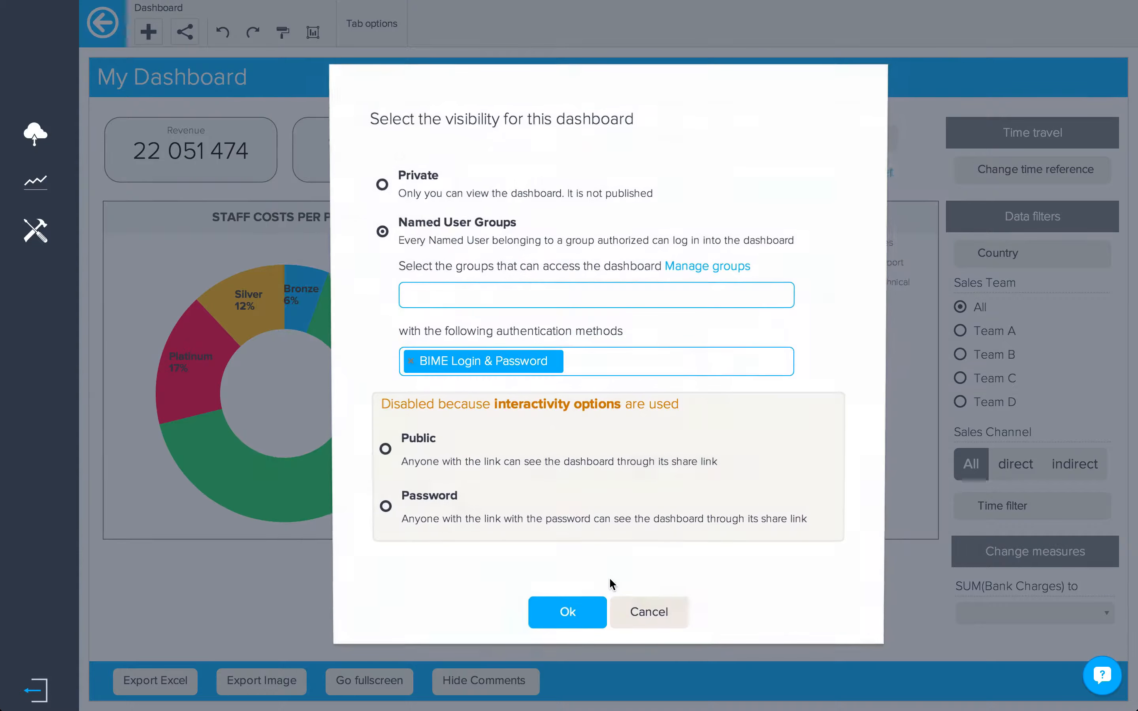
Step: Grant the My Dashboard group access using BIME Login & Password authentication, and confirm
left_click(505, 291)
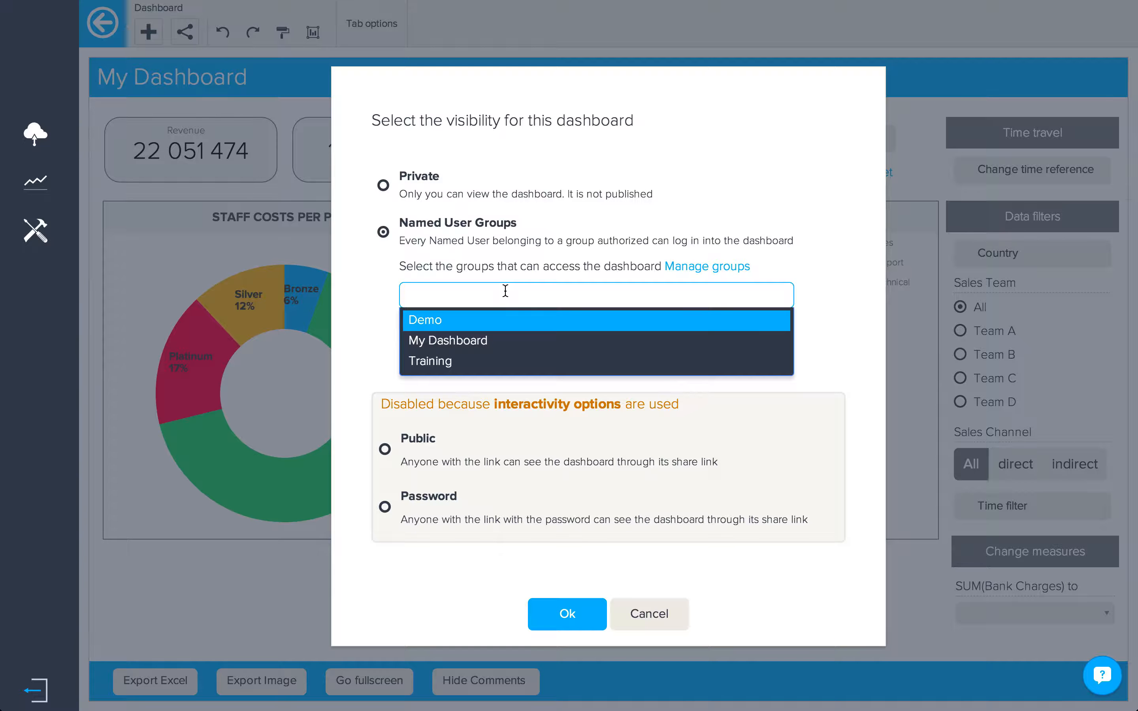
left_click(499, 340)
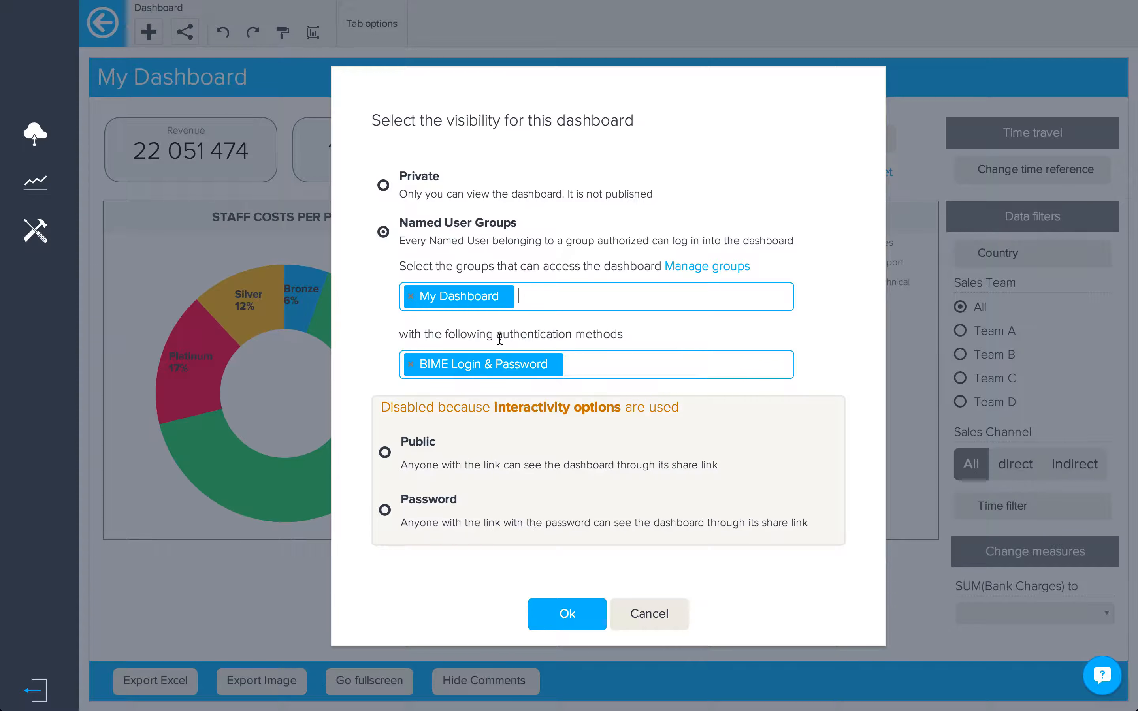
left_click(582, 365)
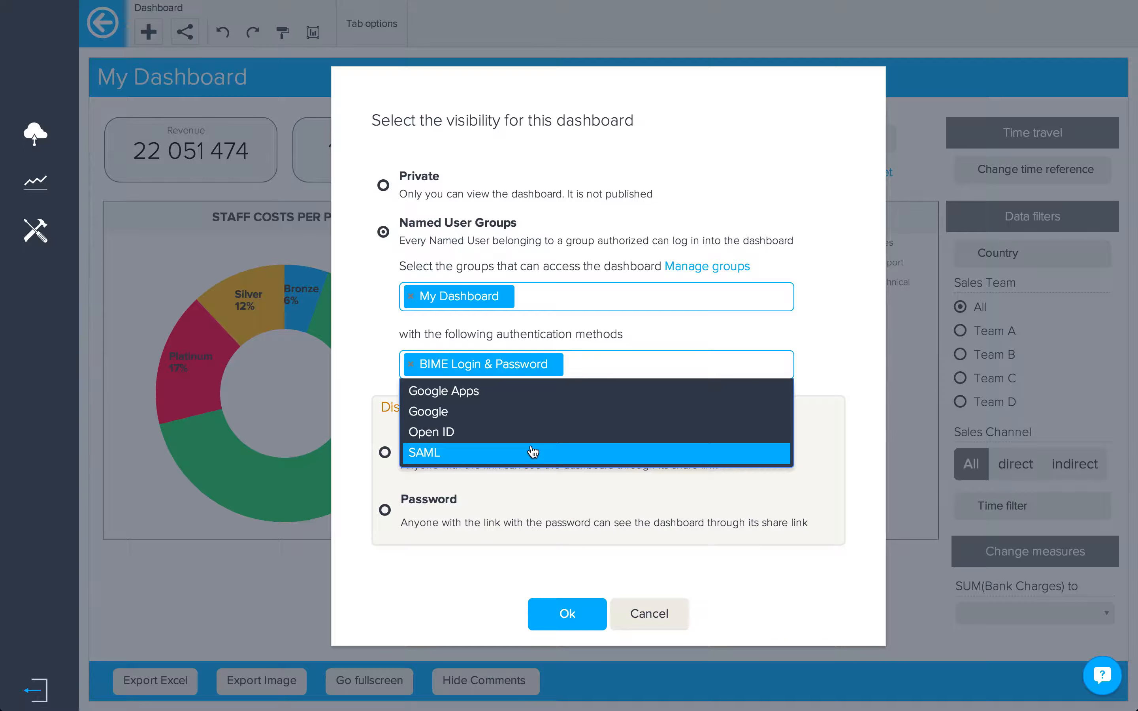
left_click(590, 357)
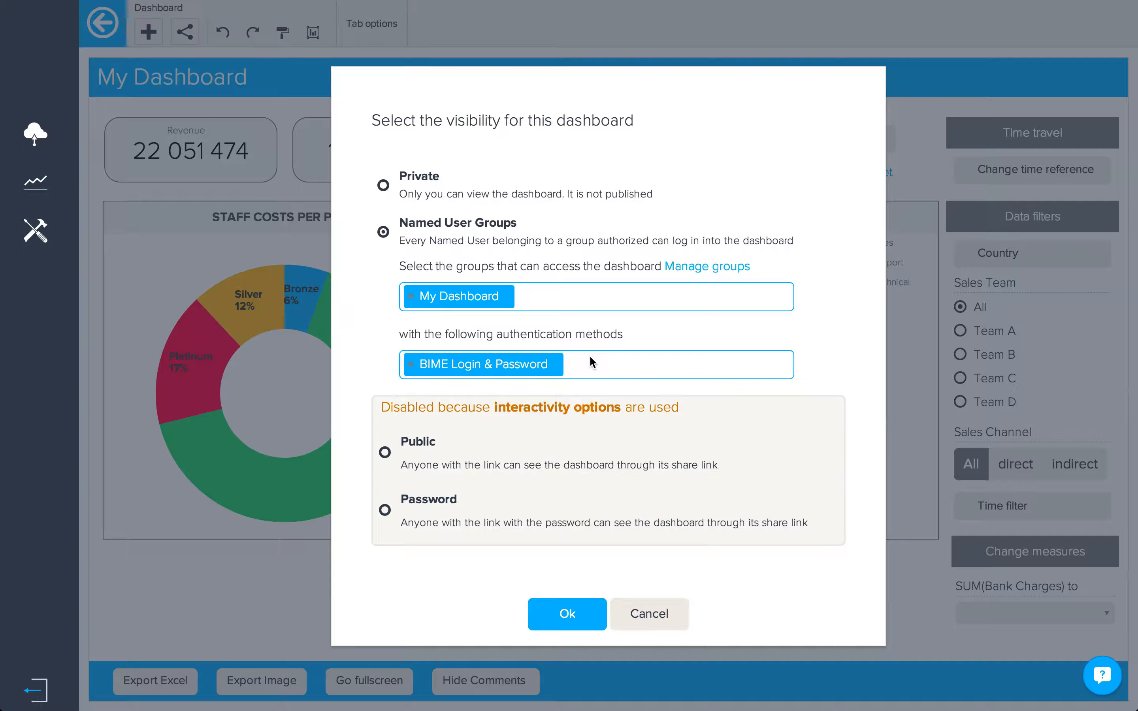
left_click(569, 614)
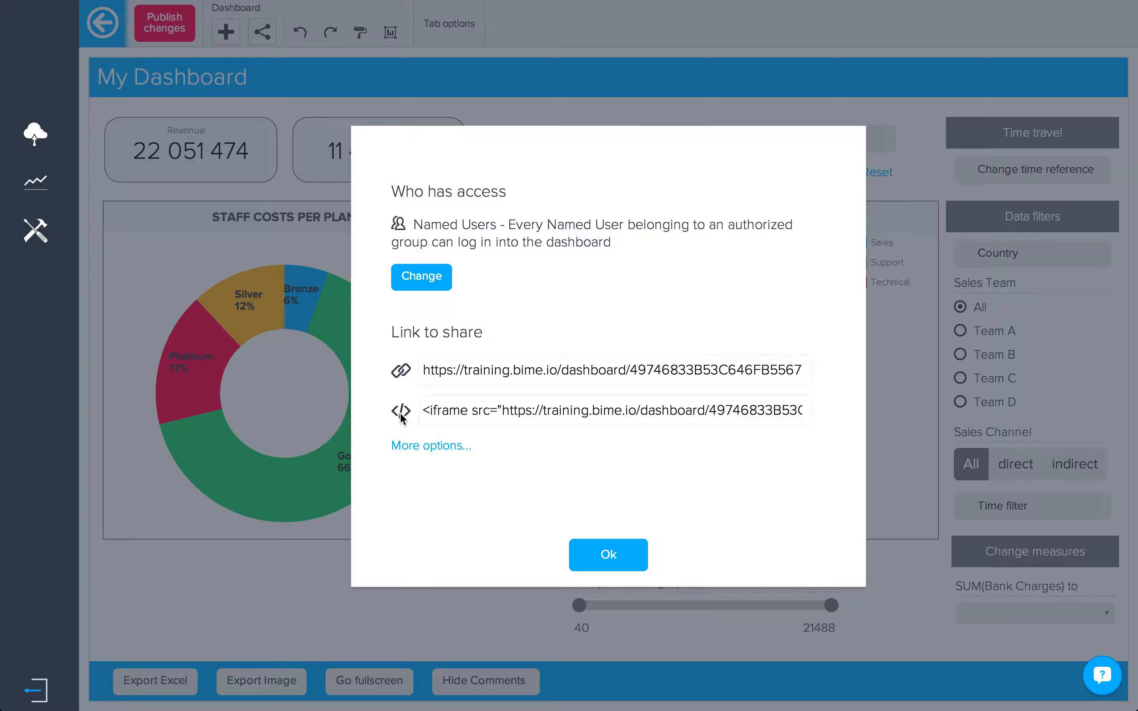
Step: Review the extra sharing options without changes, then confirm and close the share dialog
left_click(431, 445)
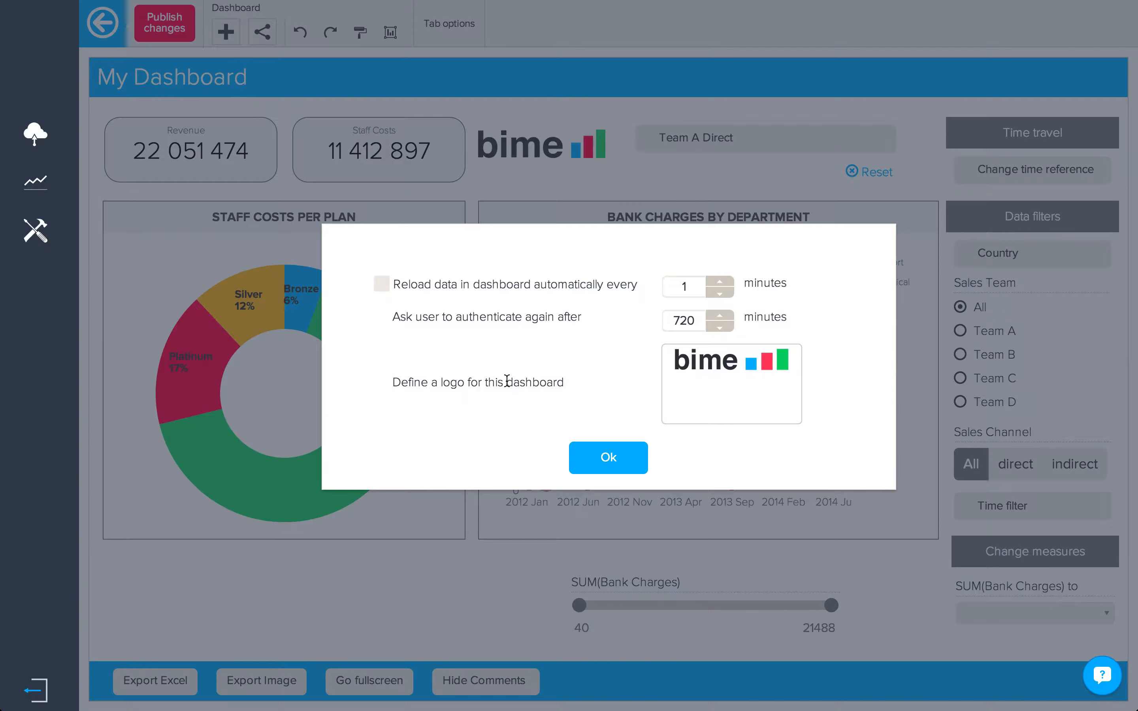
mouse_move(710, 389)
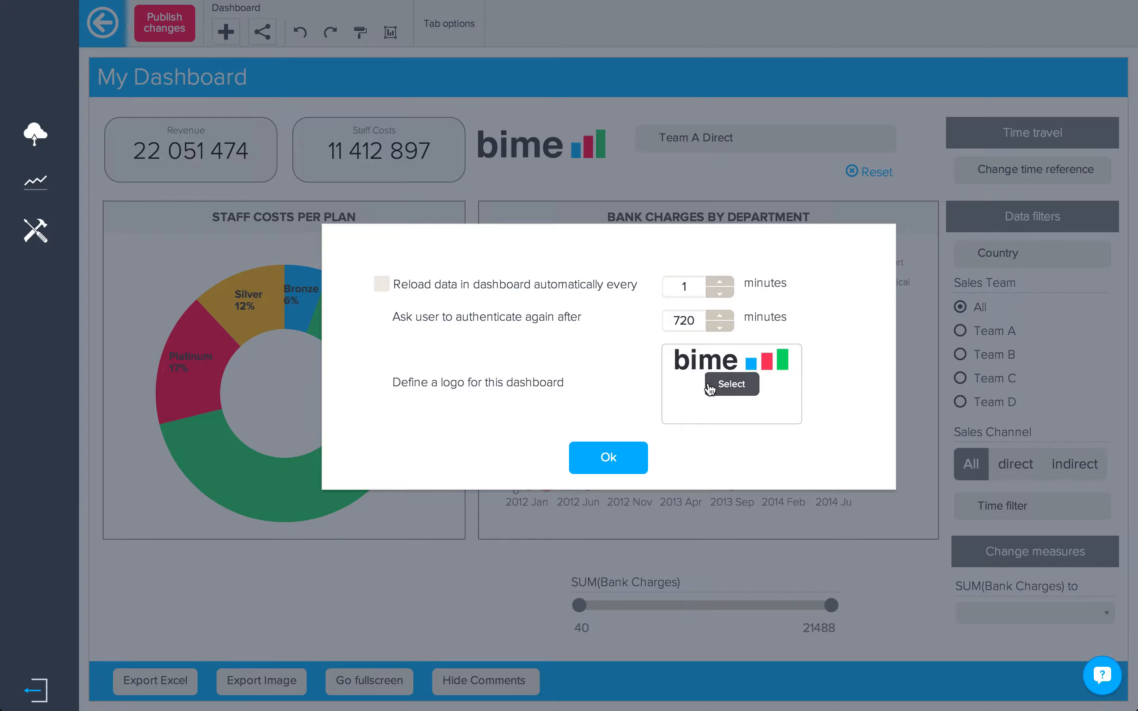
left_click(610, 464)
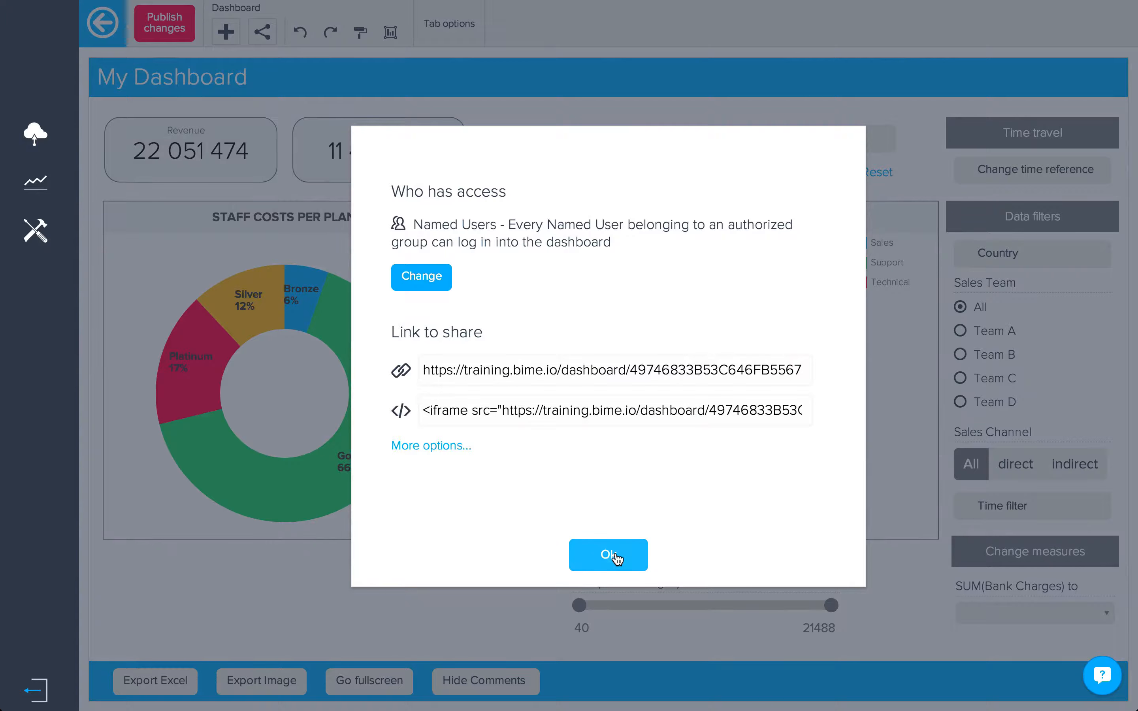
left_click(615, 558)
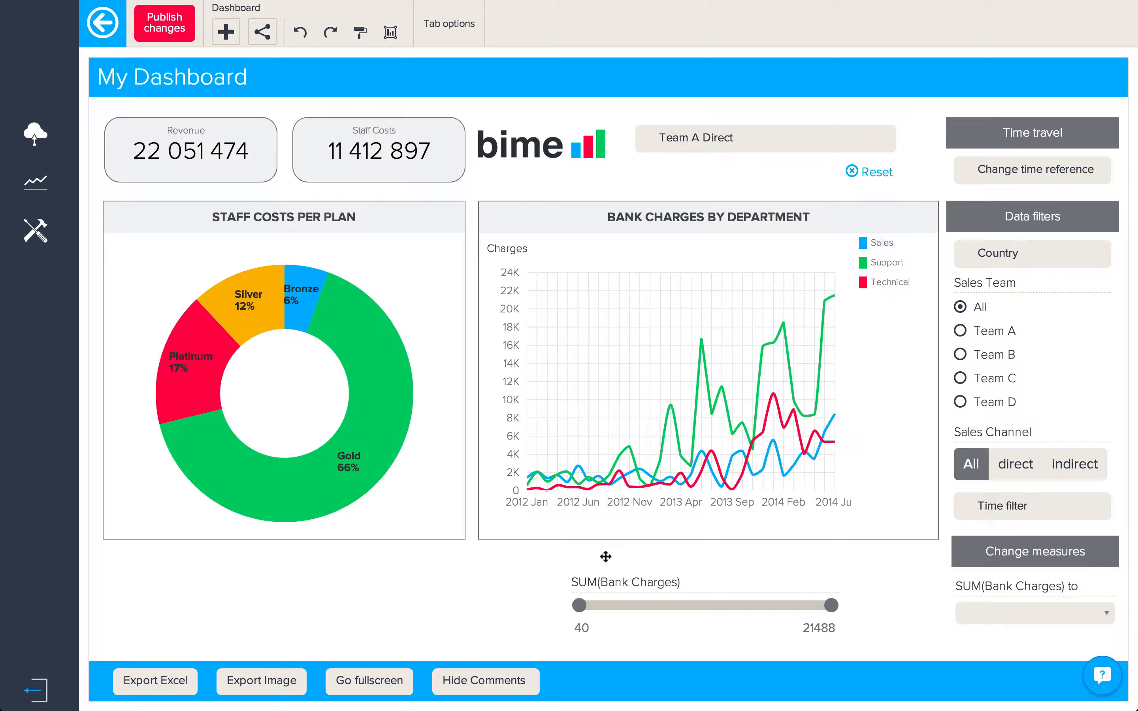
Step: Publish the dashboard changes and open its Share > Publish link in the browser
left_click(174, 38)
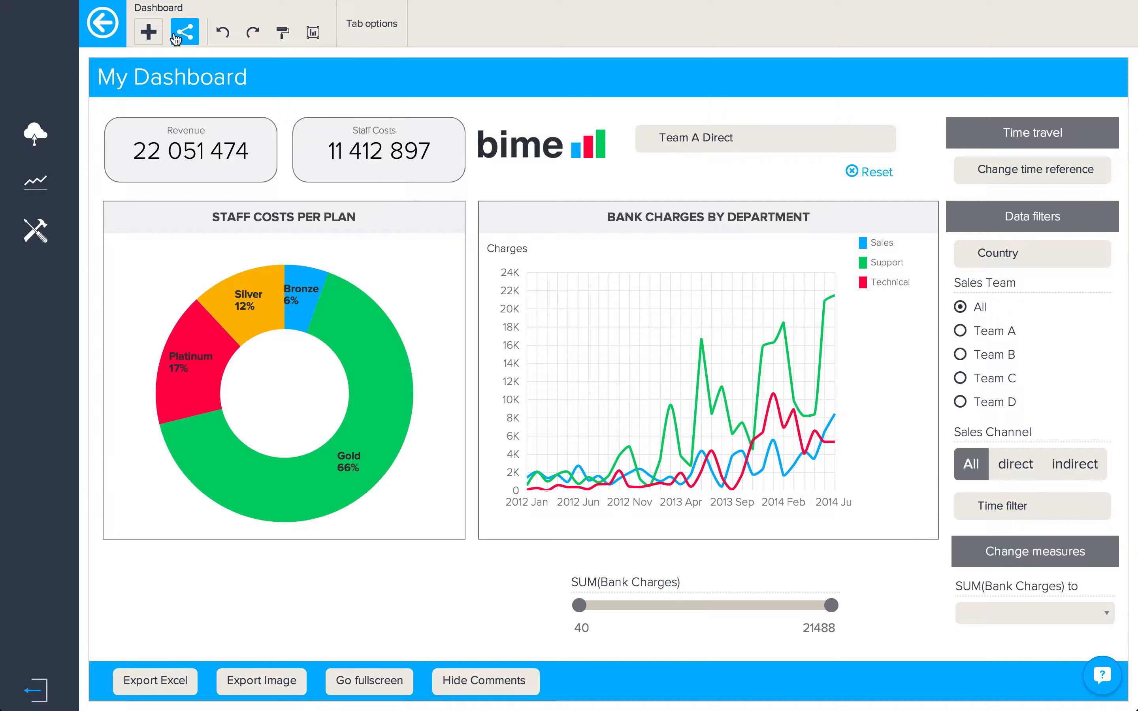
left_click(175, 39)
left_click(221, 67)
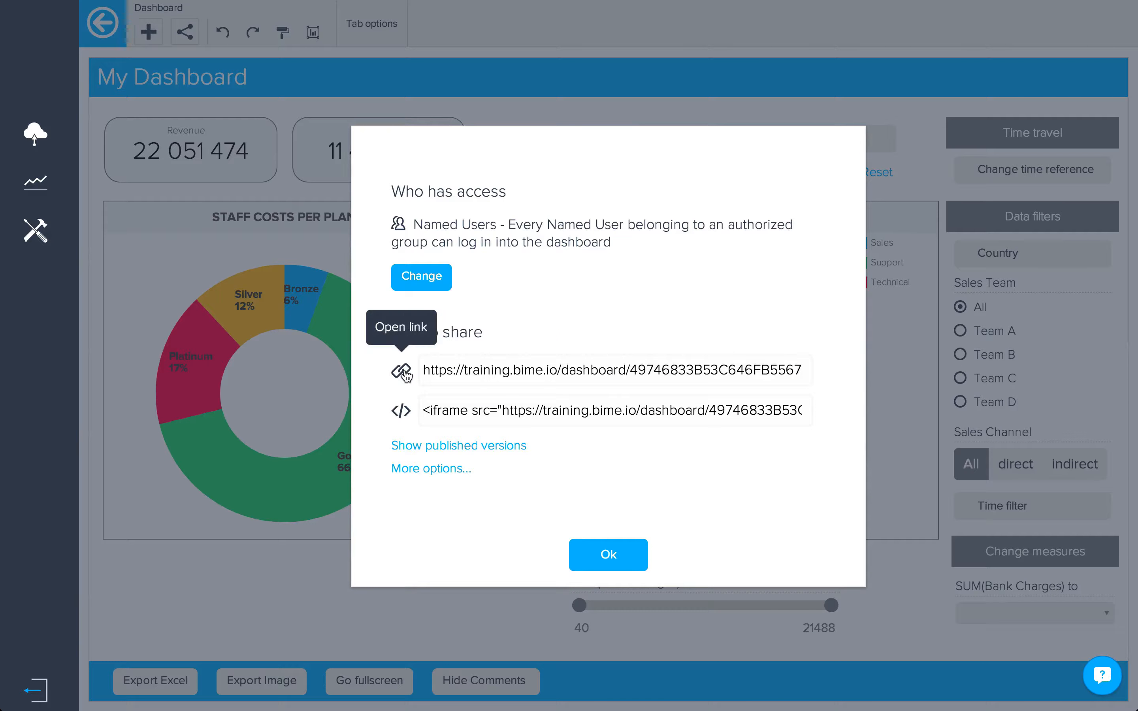
left_click(404, 371)
Step: Fill the login page with the new user's saved e-mail and password
type("ada")
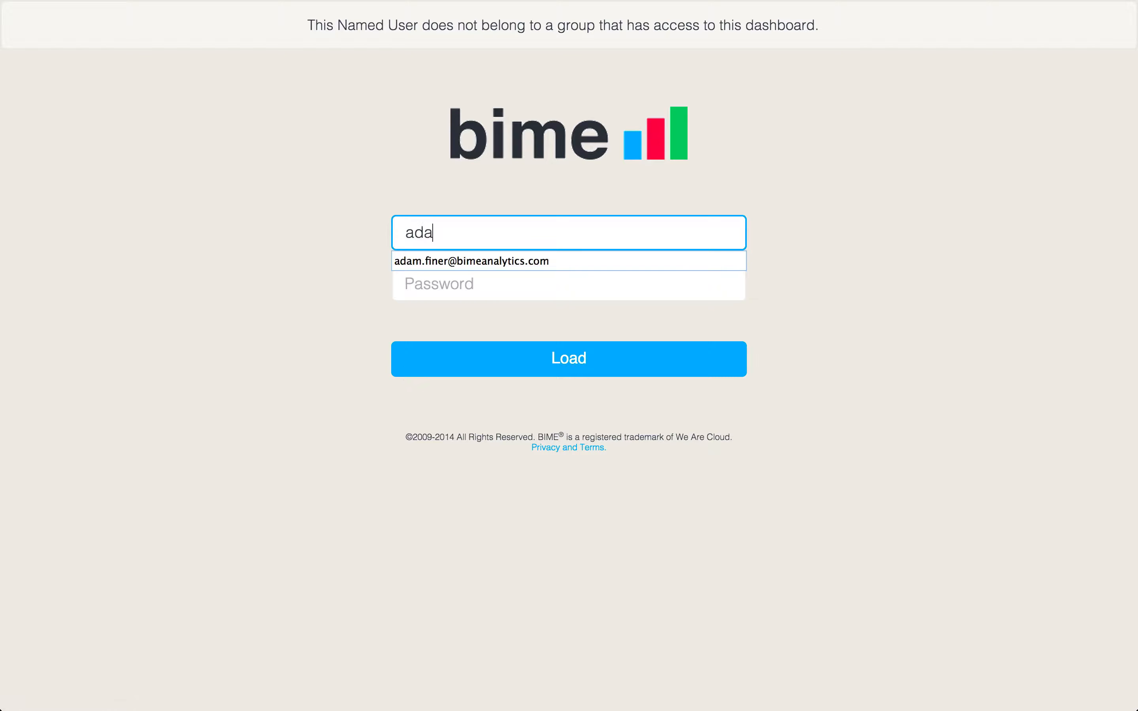
type("m")
key("Down")
key("Return")
key("Tab")
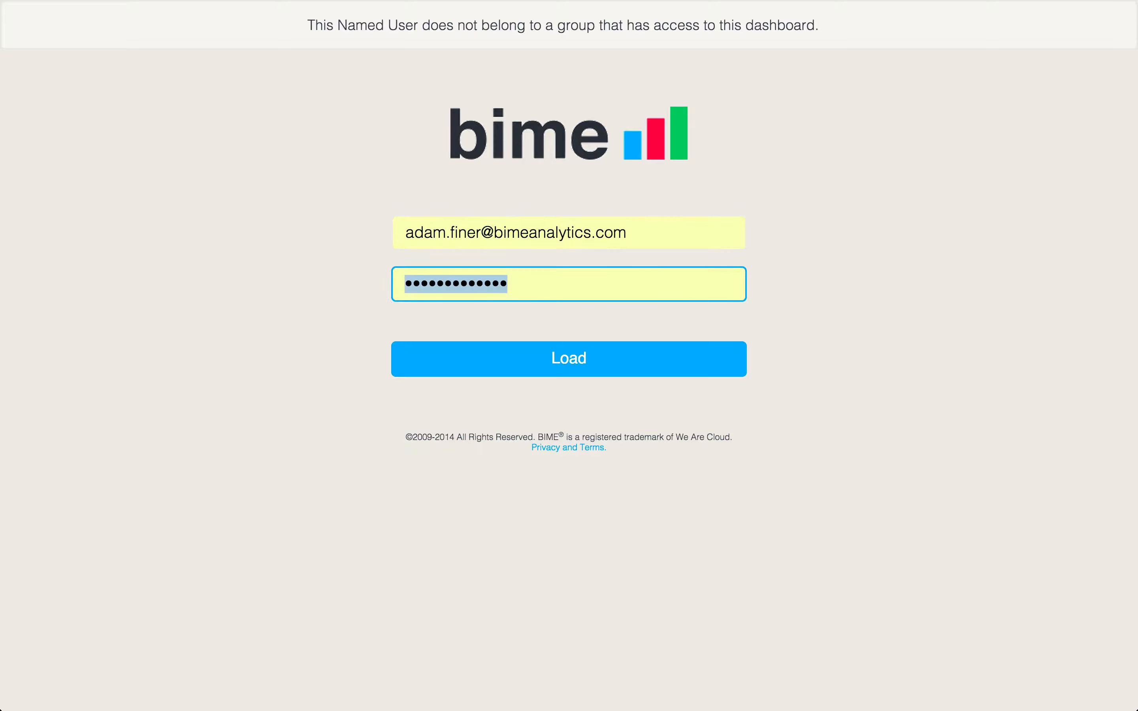